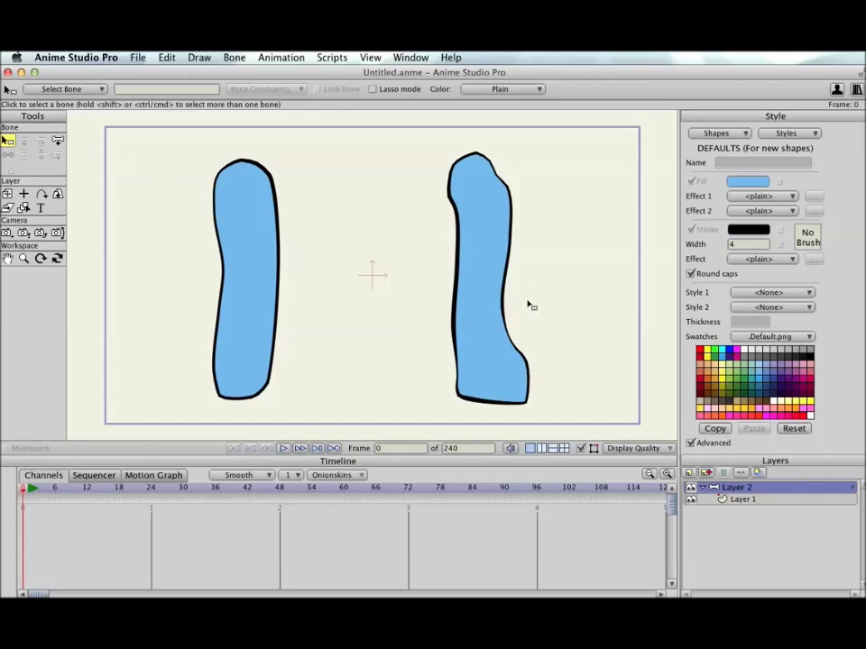
- Add bone chains down the left and right blue shapes, then curve the left shape by its lower bone
left_click(57, 140)
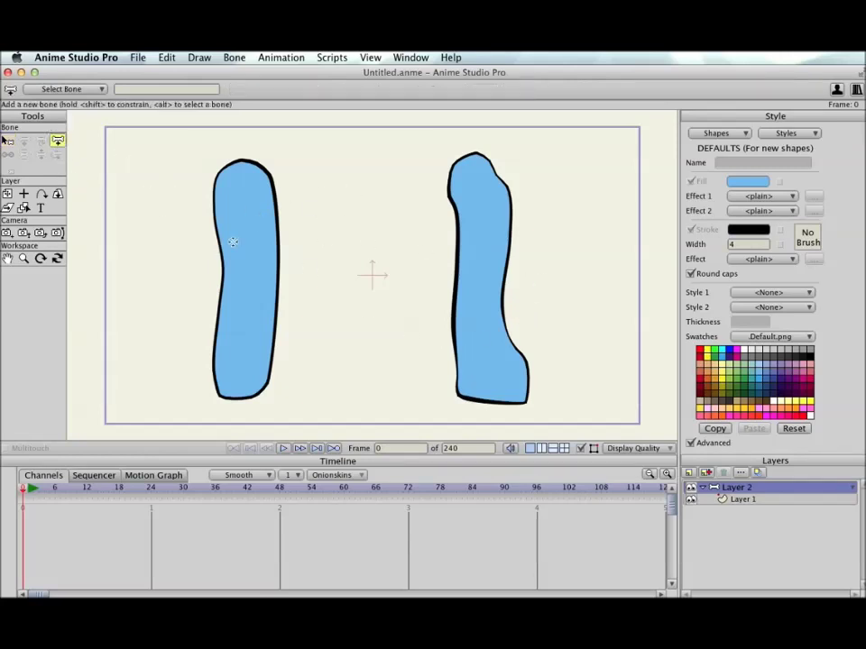
left_click_drag(243, 171, 245, 395)
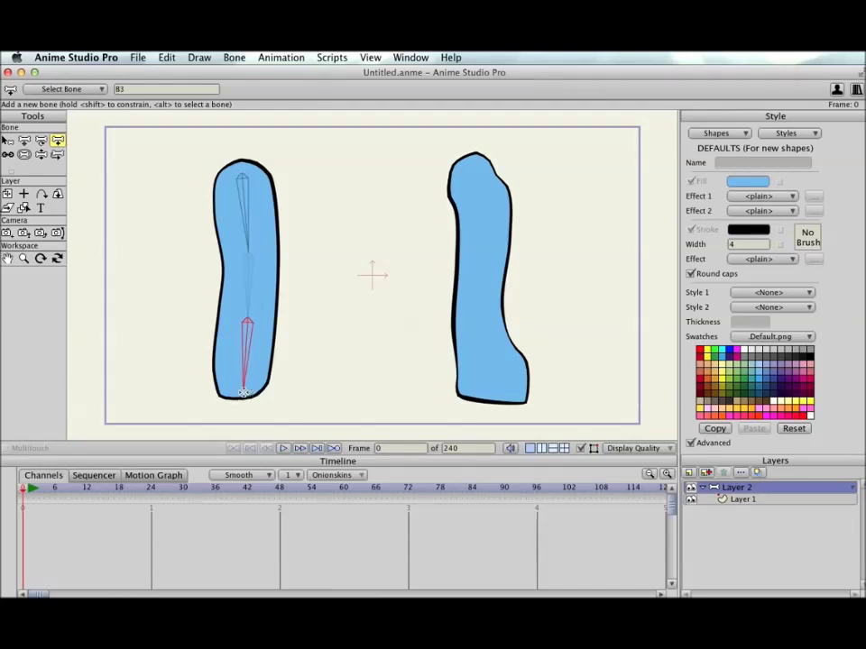
left_click_drag(476, 163, 485, 395)
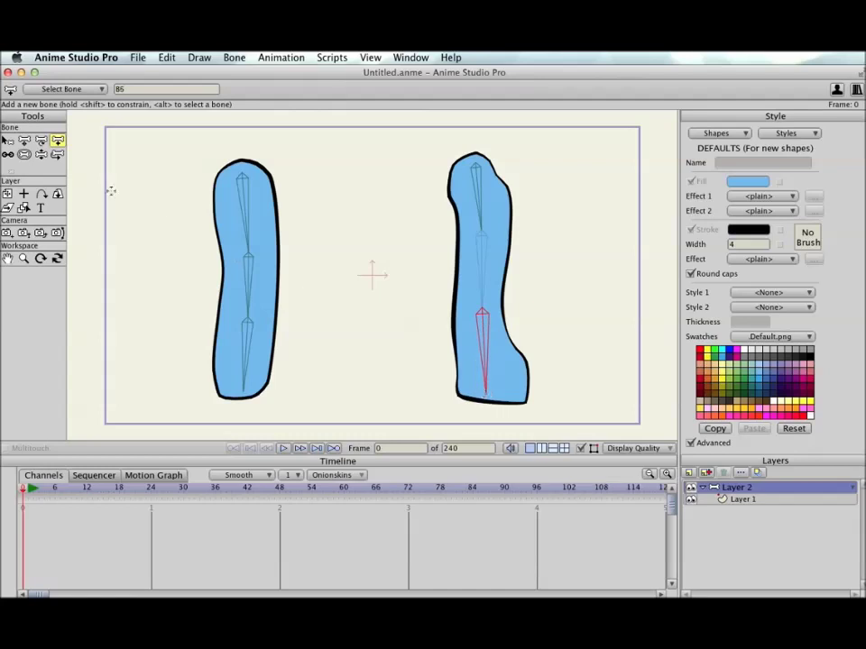
left_click(40, 154)
left_click_drag(246, 365, 293, 399)
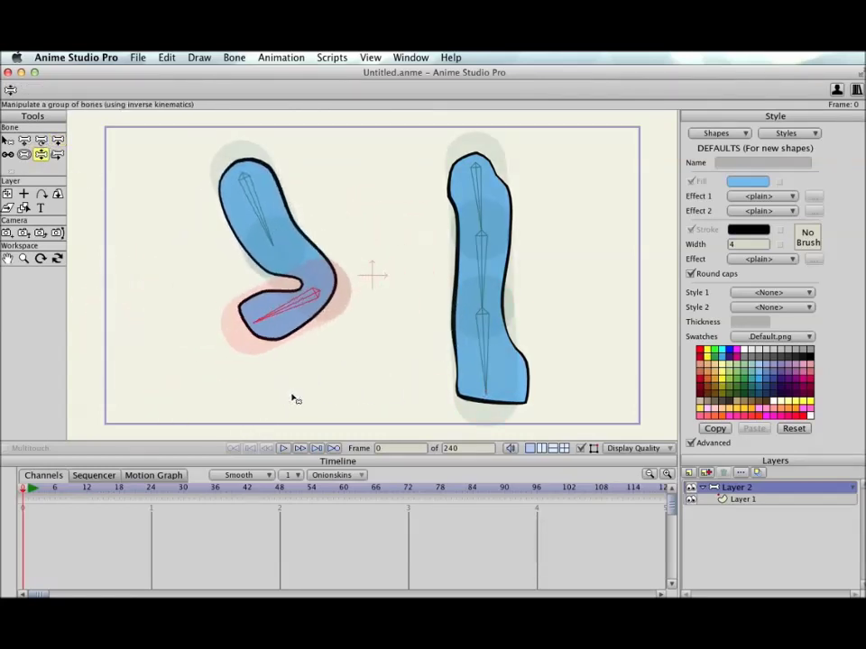
- Drag the lower bones to bend the right shape diagonally and the left into a gentle curve
left_click_drag(487, 380, 558, 404)
left_click_drag(476, 135, 382, 365)
left_click_drag(220, 256, 165, 452)
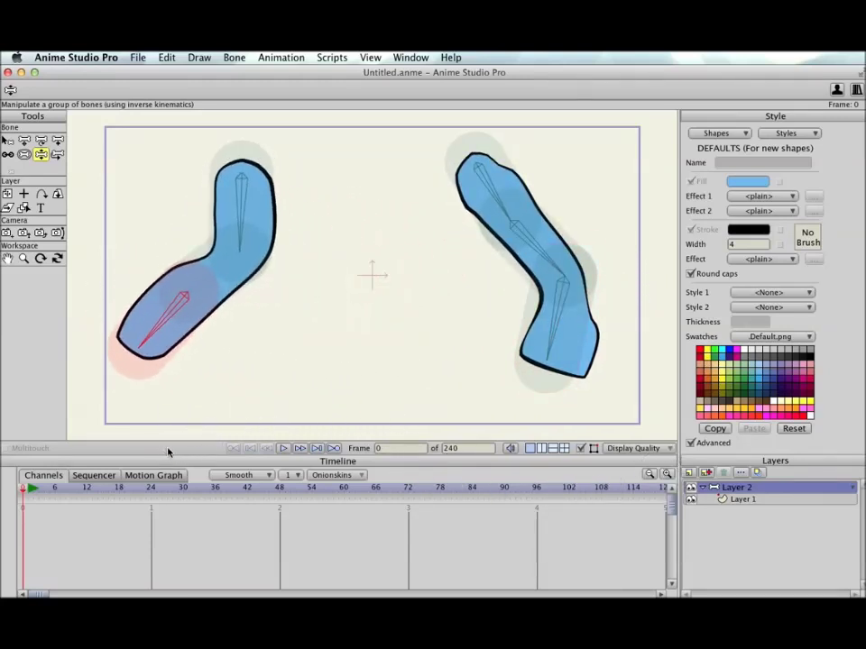
left_click_drag(583, 332, 622, 347)
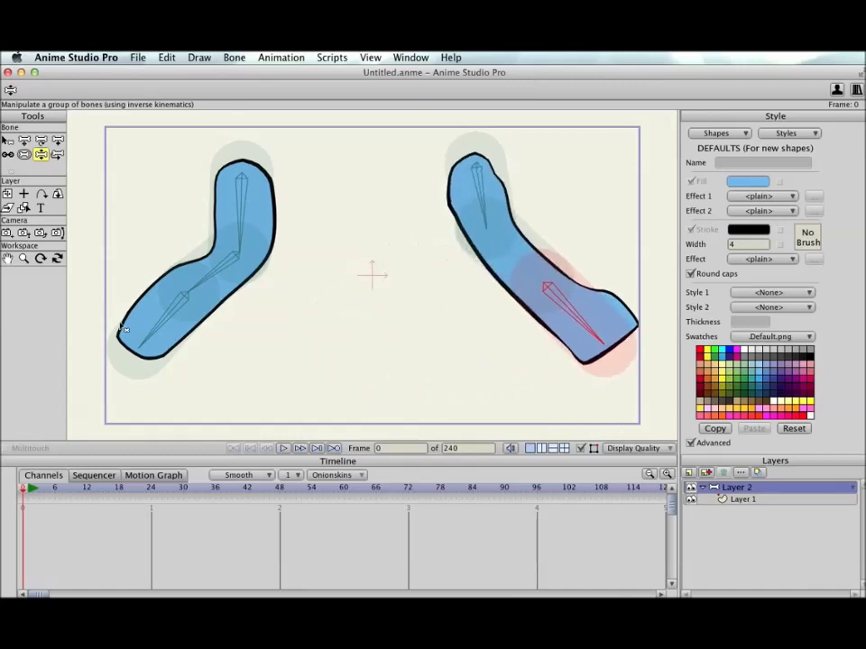
left_click_drag(124, 329, 383, 375)
left_click_drag(284, 268, 226, 289)
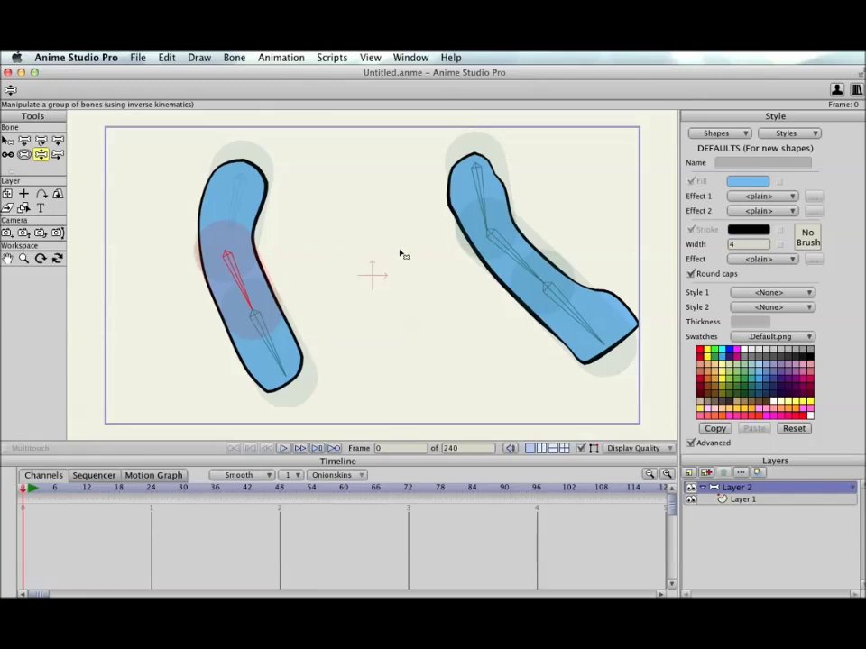
- Open Morgan.anme from the recent files list without saving the bone test document
left_click(138, 57)
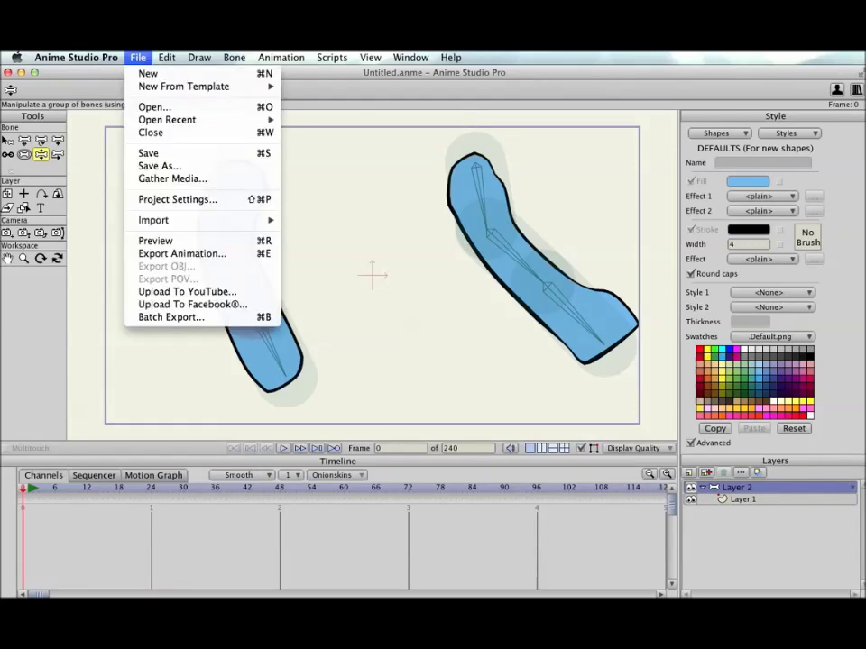
mouse_move(191, 120)
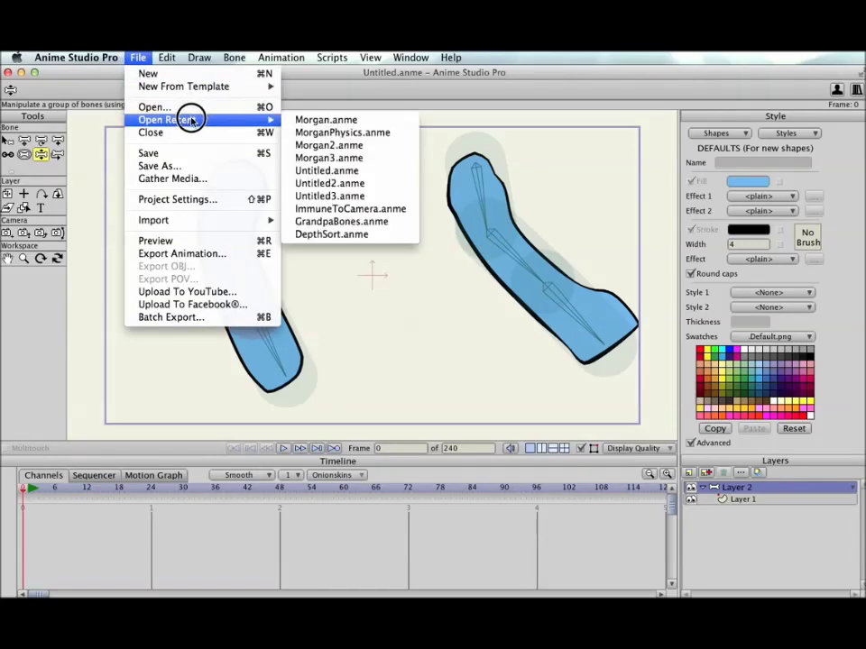
left_click(364, 120)
left_click(640, 486)
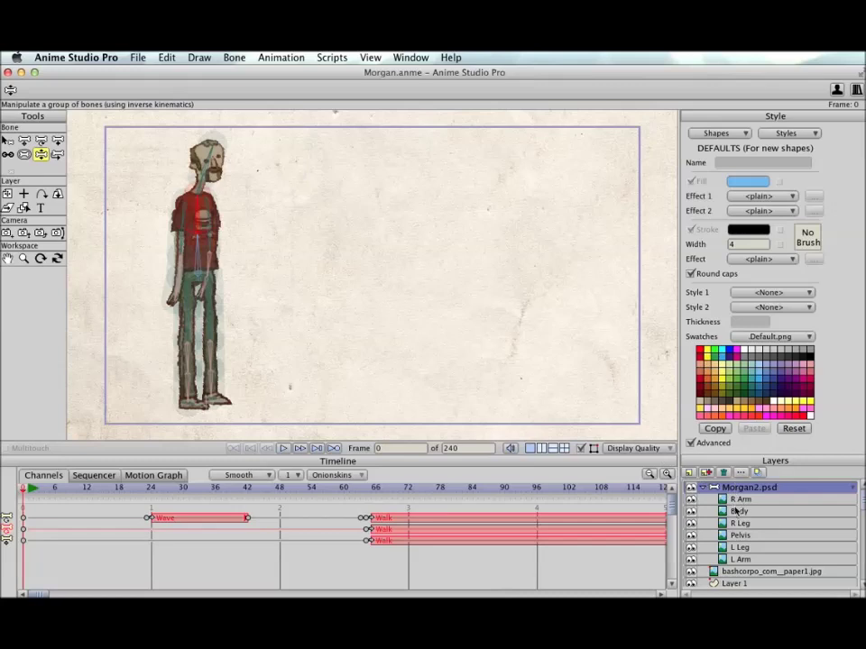
- Hide the L Arm, L Leg, Pelvis, R Leg, Body and R Arm layers
left_click(691, 559)
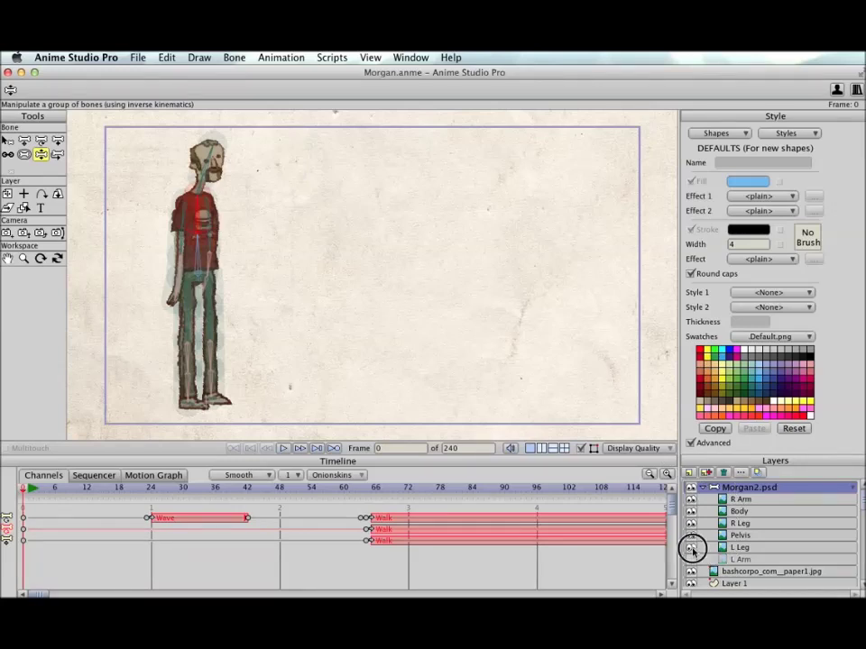
left_click(691, 547)
left_click(690, 535)
left_click(691, 523)
left_click(691, 512)
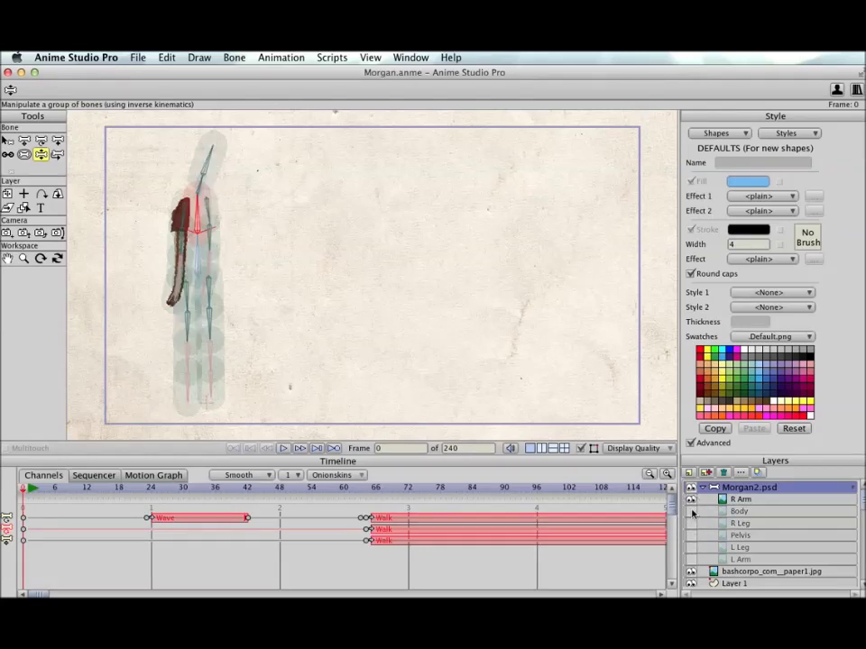
left_click(691, 499)
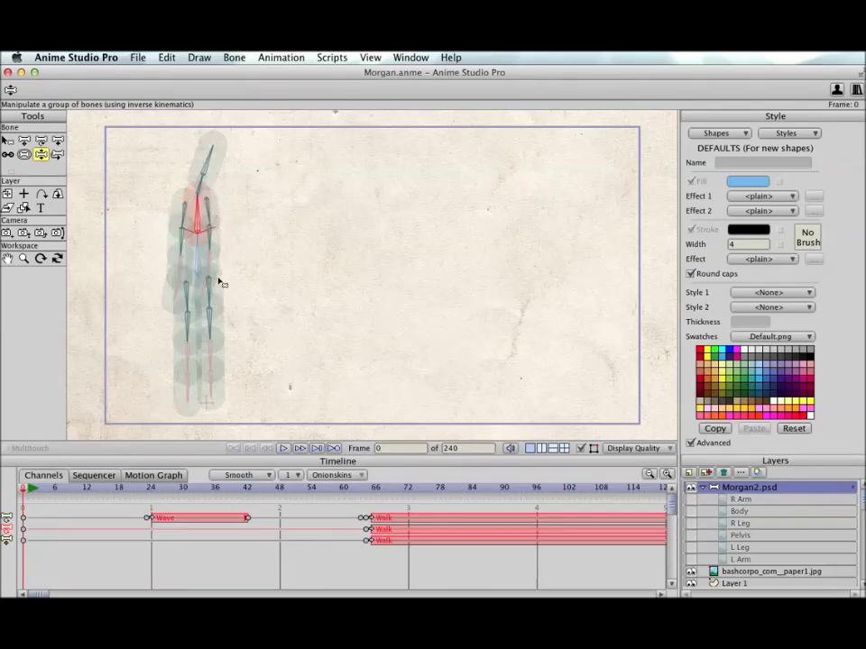
- Pose the skeleton's legs, arm and torso into a running pose, then restore the rest pose
left_click_drag(222, 282, 255, 297)
left_click_drag(199, 311, 135, 329)
left_click_drag(212, 233, 199, 184)
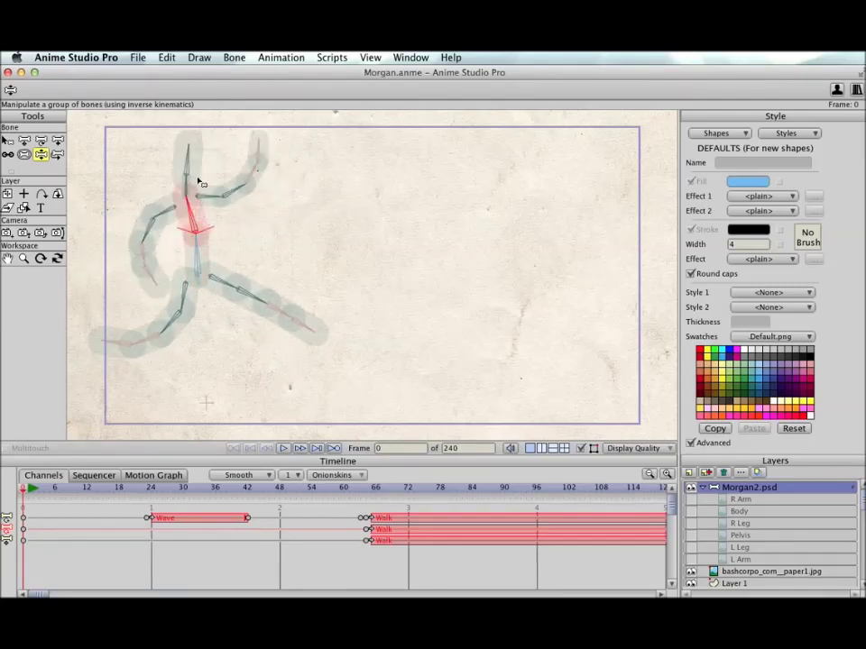
left_click(180, 158)
left_click(7, 140)
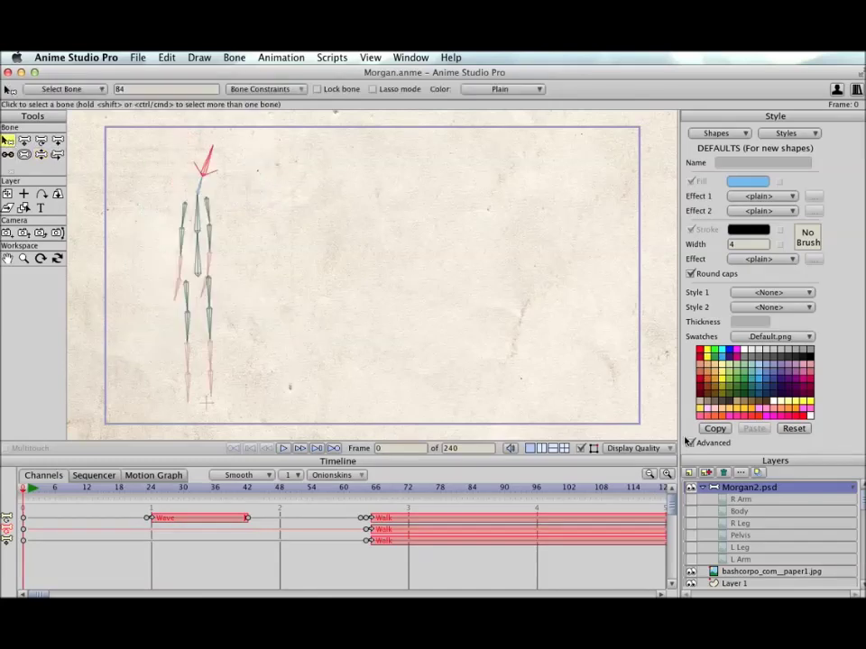
- Show the R Arm, Body, R Leg, Pelvis, L Leg and L Arm layers again
left_click(691, 499)
left_click(690, 512)
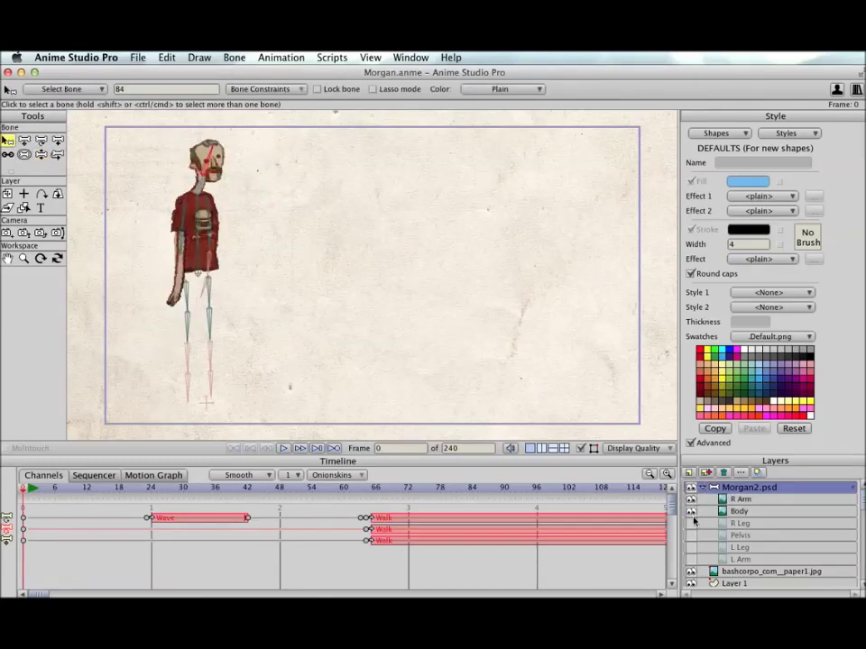
left_click(691, 523)
left_click(691, 536)
left_click(691, 547)
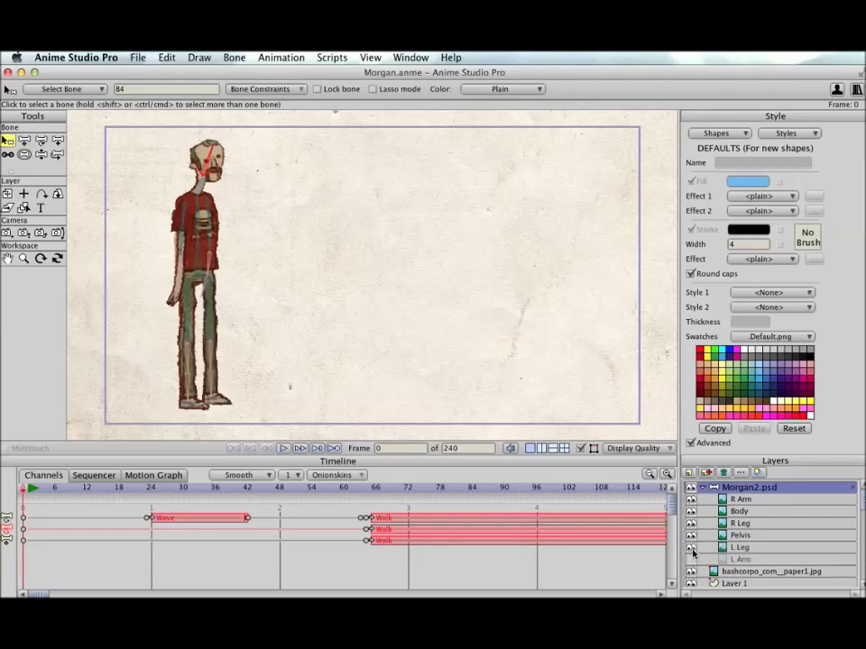
left_click(691, 559)
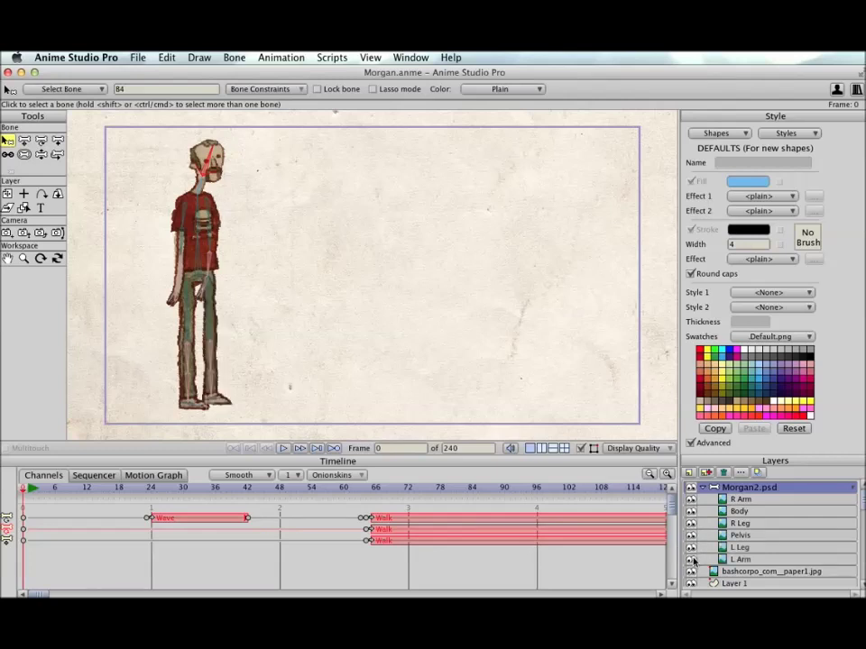
- Kick one leg forward, pull the other arm left, tilt the head and twist the torso
left_click(41, 155)
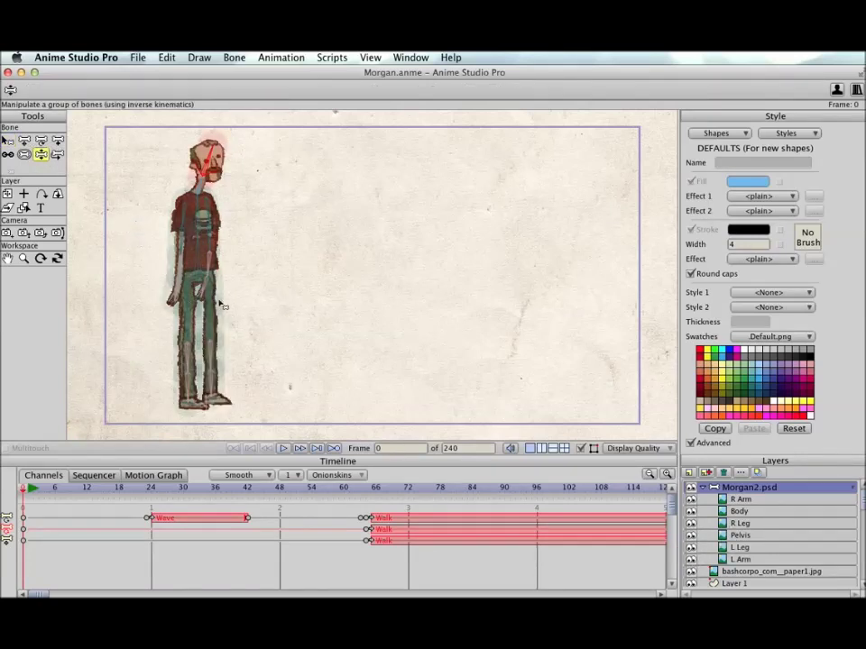
left_click_drag(219, 298, 309, 188)
left_click_drag(144, 185, 93, 232)
mouse_move(173, 135)
left_mouse_down()
mouse_move(129, 142)
mouse_move(167, 146)
left_mouse_up()
left_click_drag(228, 194, 181, 229)
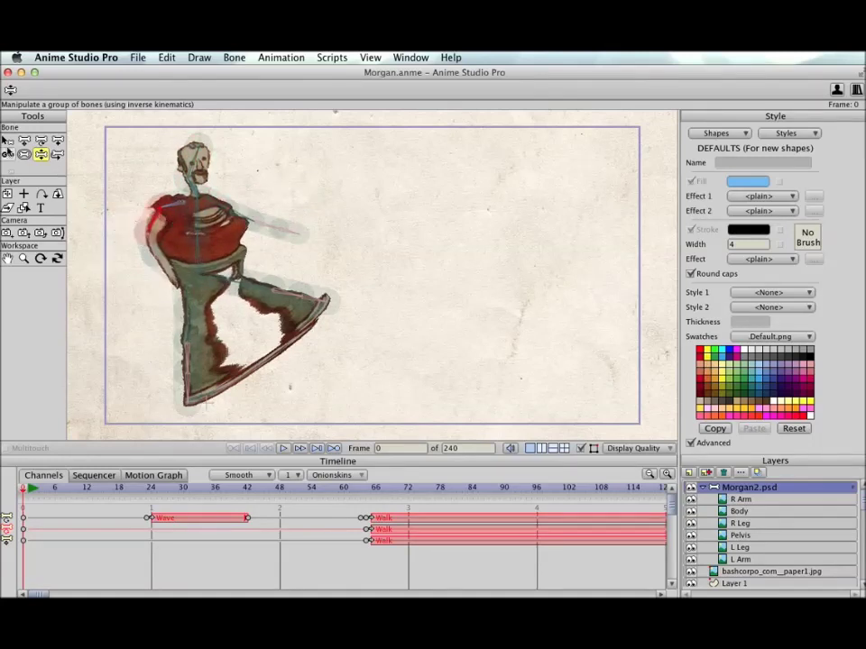
- Snap Morgan back to the rest pose and hide the Body layer
left_click(8, 142)
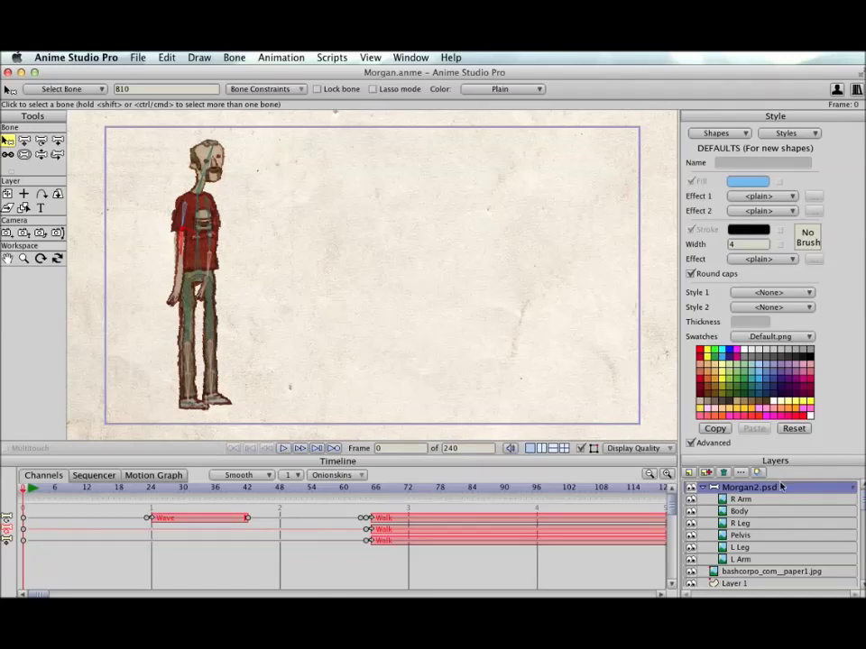
left_click(690, 511)
- Hide the R Leg, Pelvis, L Leg and L Arm layers and centre the view on the arm
left_click(691, 523)
left_click(691, 535)
left_click(691, 546)
left_click(692, 559)
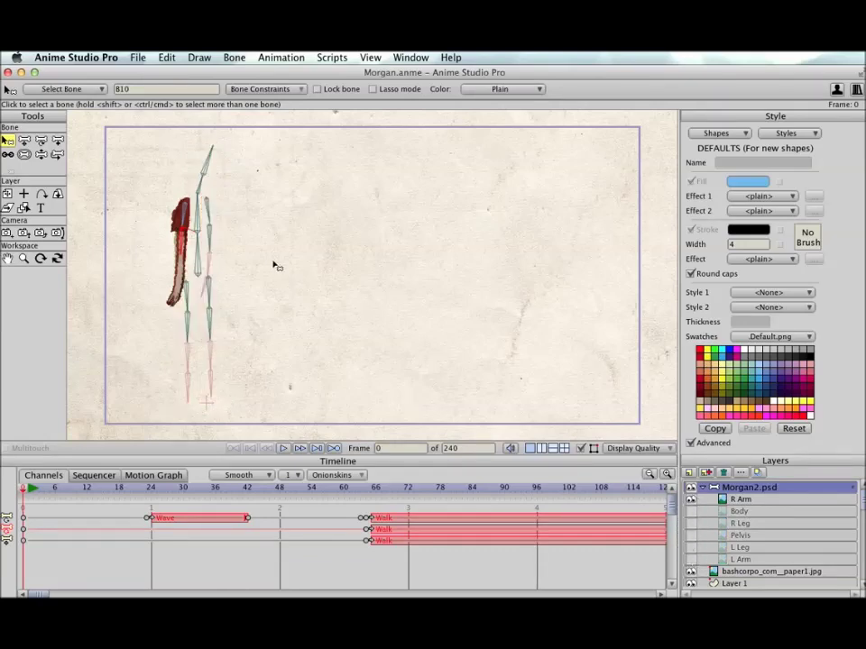
left_click_drag(274, 266, 410, 271)
scroll(410, 271, "up", 4)
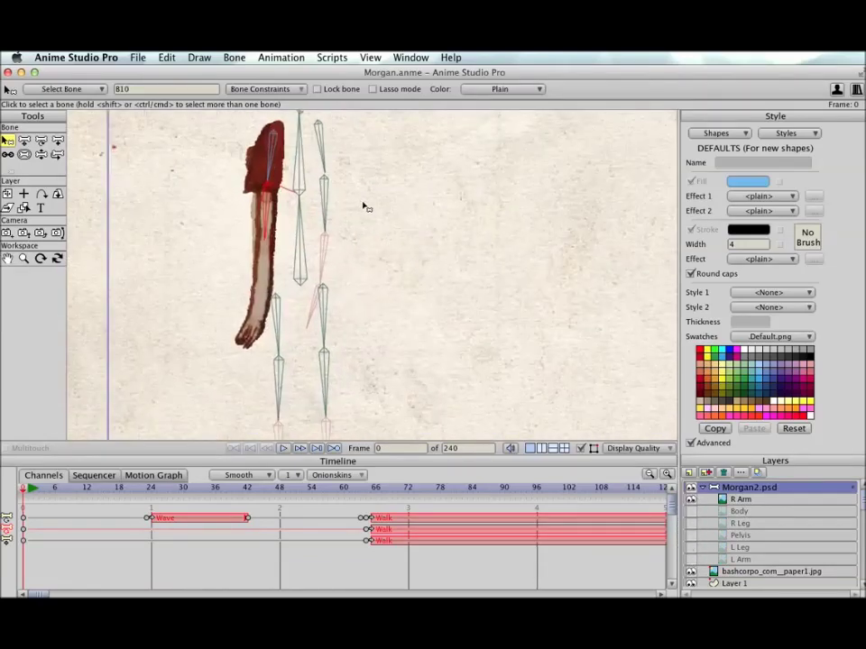
left_click_drag(364, 207, 394, 229)
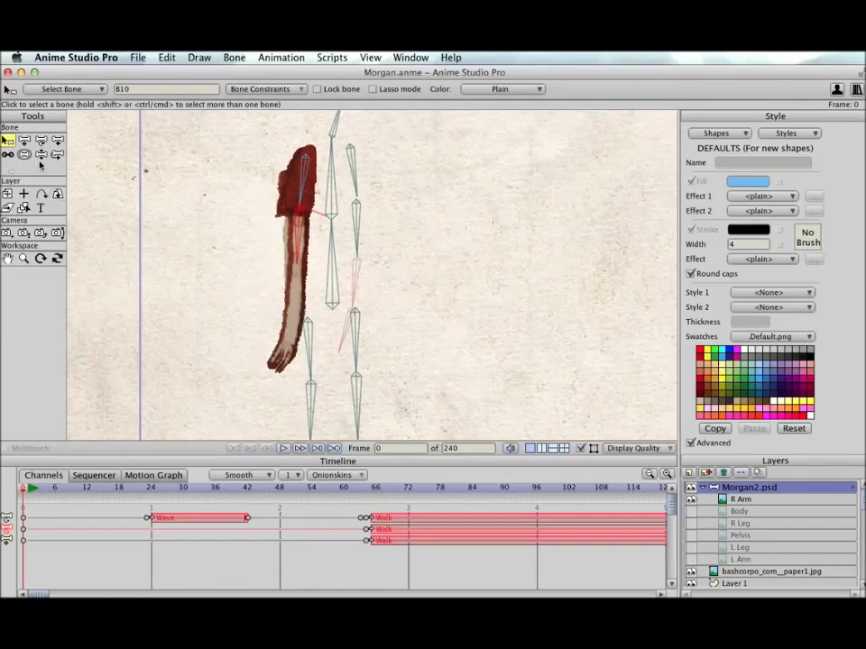
- Swing the arm, the other arm and the left leg away from rest, then restore the rest pose
left_click(40, 154)
left_click_drag(302, 236, 200, 174)
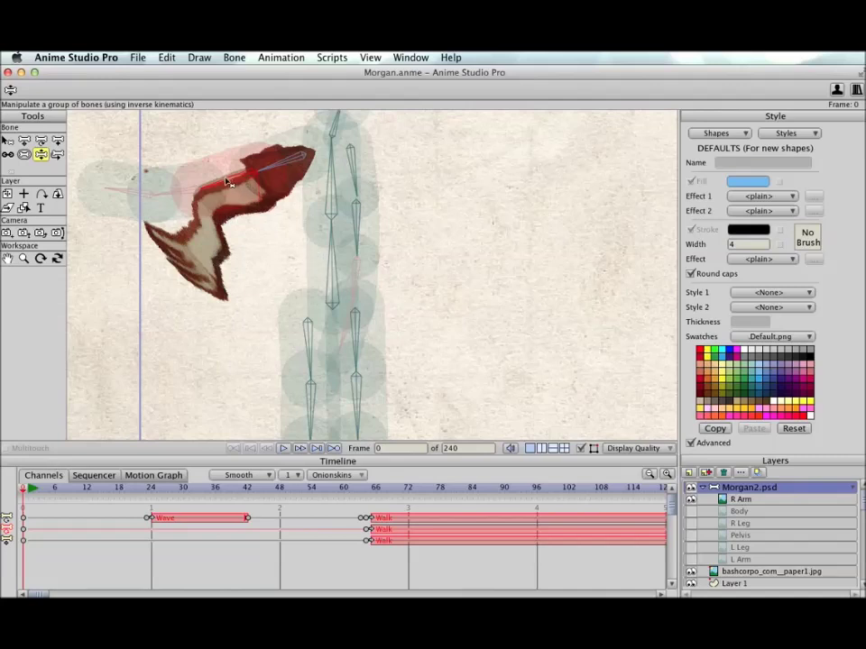
left_click_drag(234, 185, 248, 257)
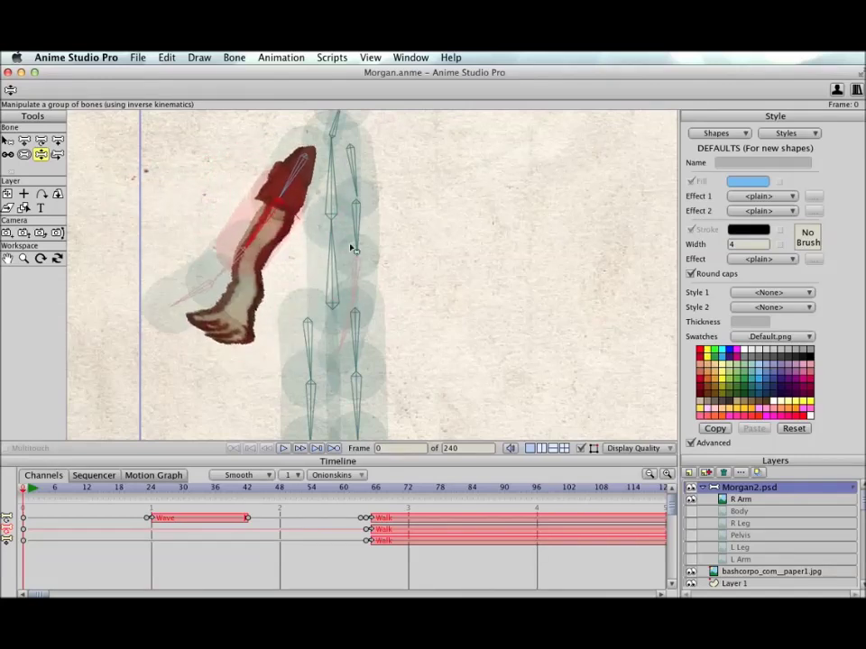
left_click_drag(364, 227, 541, 176)
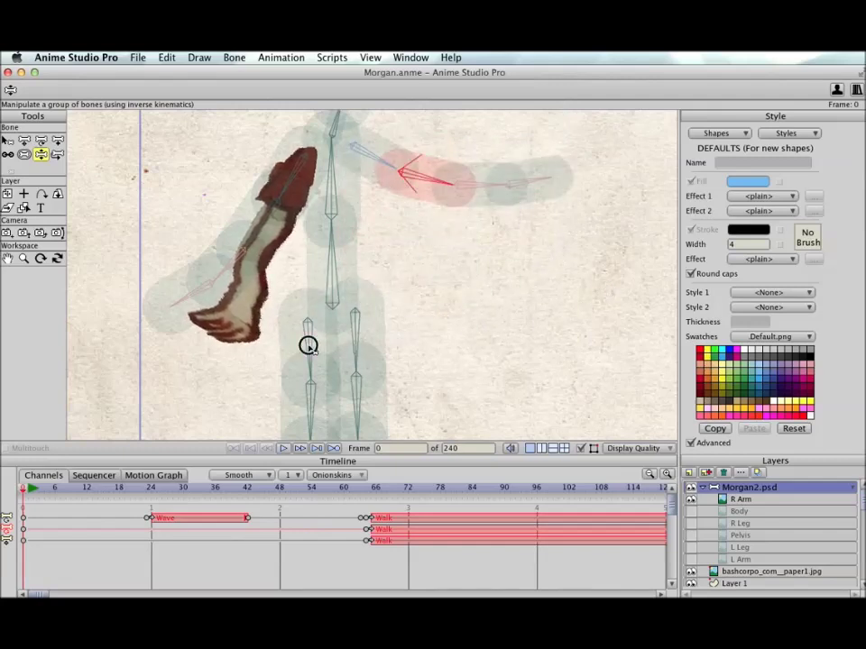
mouse_move(307, 346)
left_mouse_down()
mouse_move(252, 328)
mouse_move(327, 356)
mouse_move(296, 361)
left_mouse_up()
left_click(7, 140)
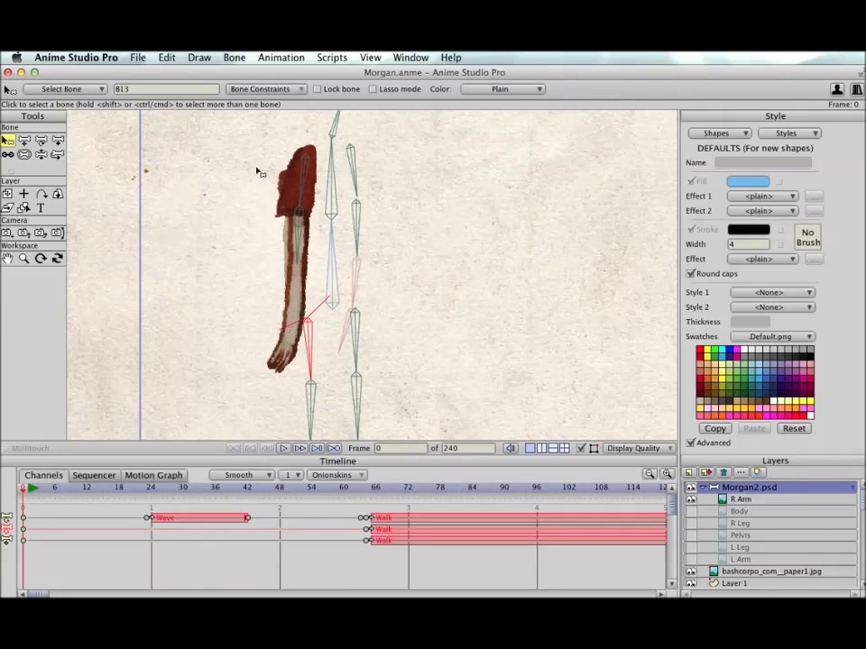
- Select the R Arm layer and its arm bones, then apply Use Selected Bones For Flexi-Binding
left_click_drag(258, 168, 298, 335)
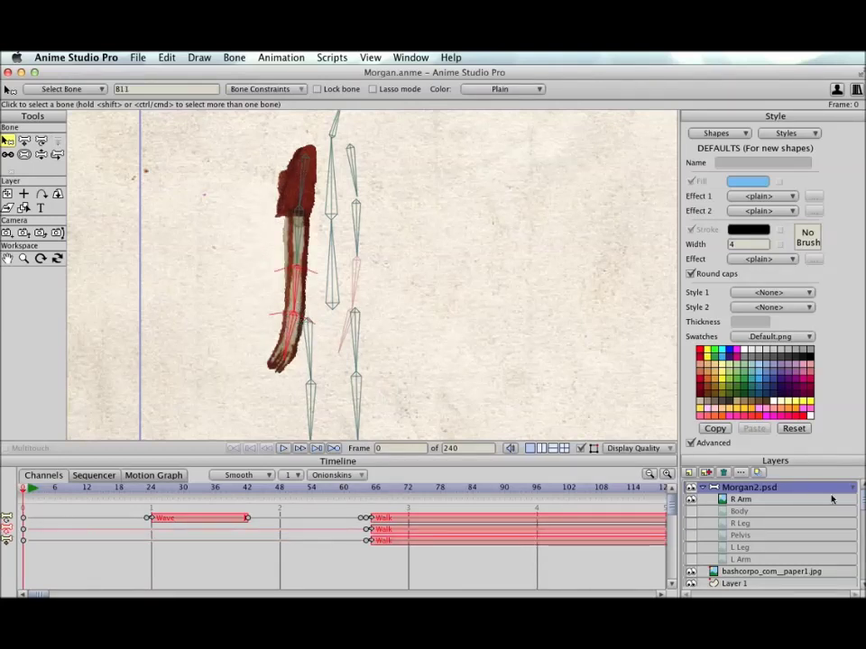
left_click(755, 499)
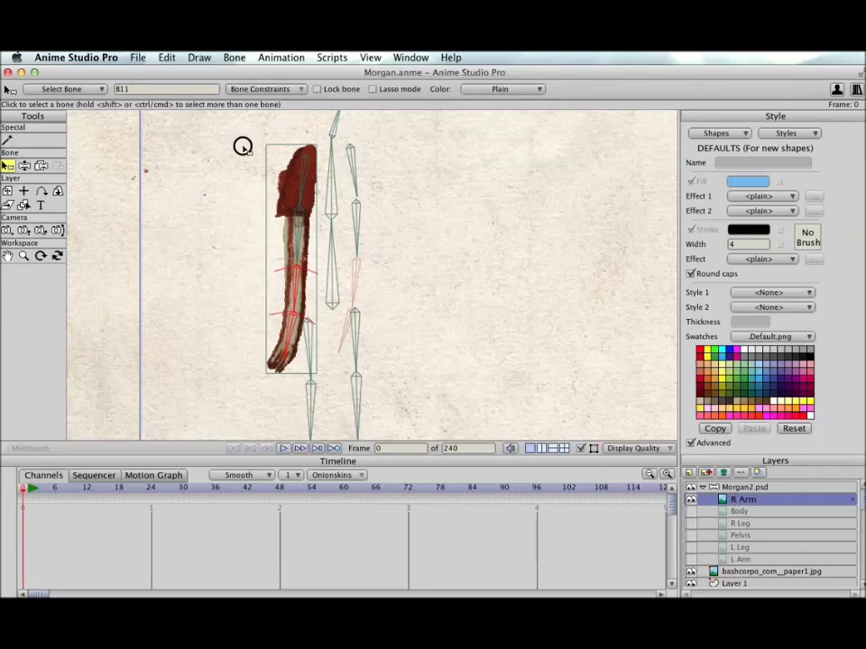
left_click_drag(243, 145, 303, 335)
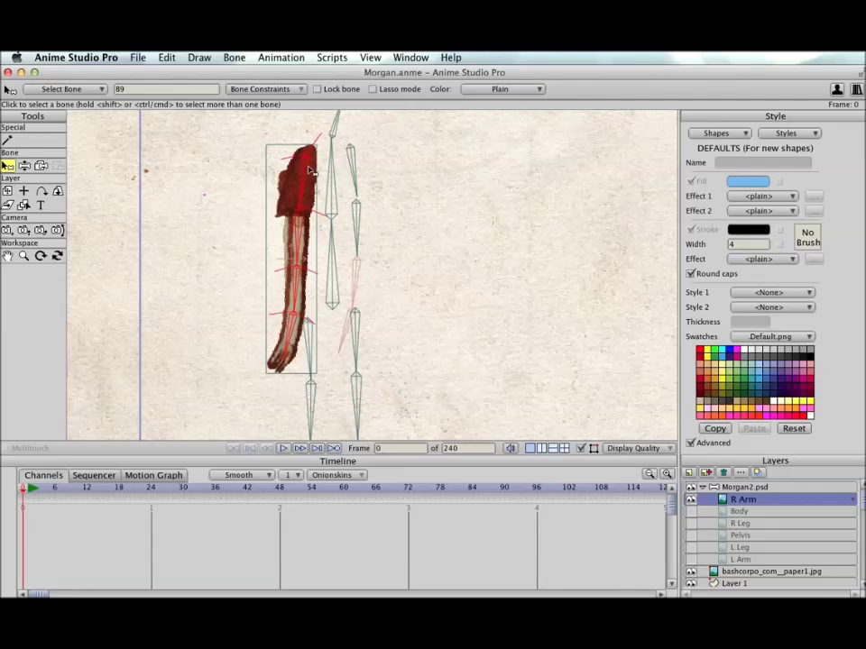
left_click(236, 58)
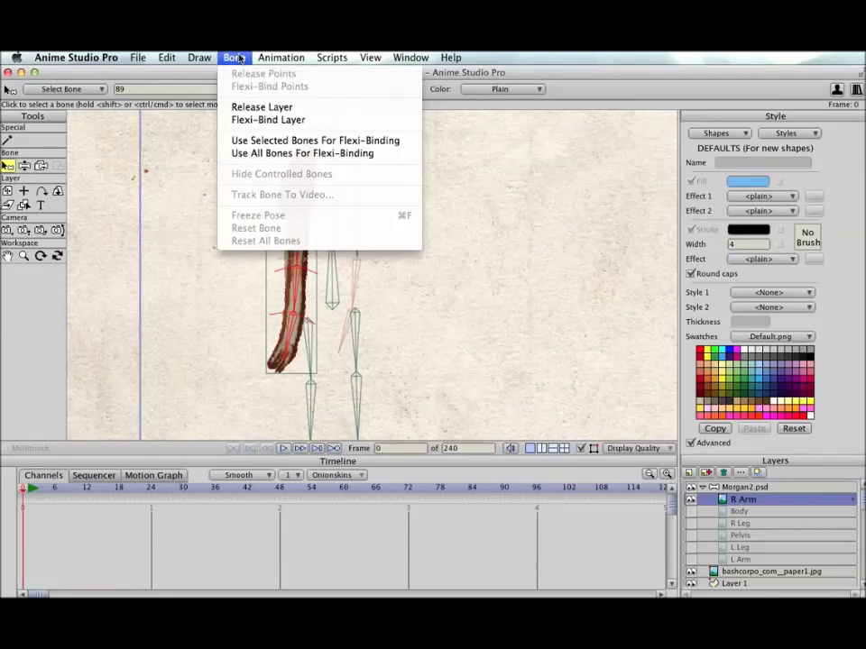
left_click(285, 142)
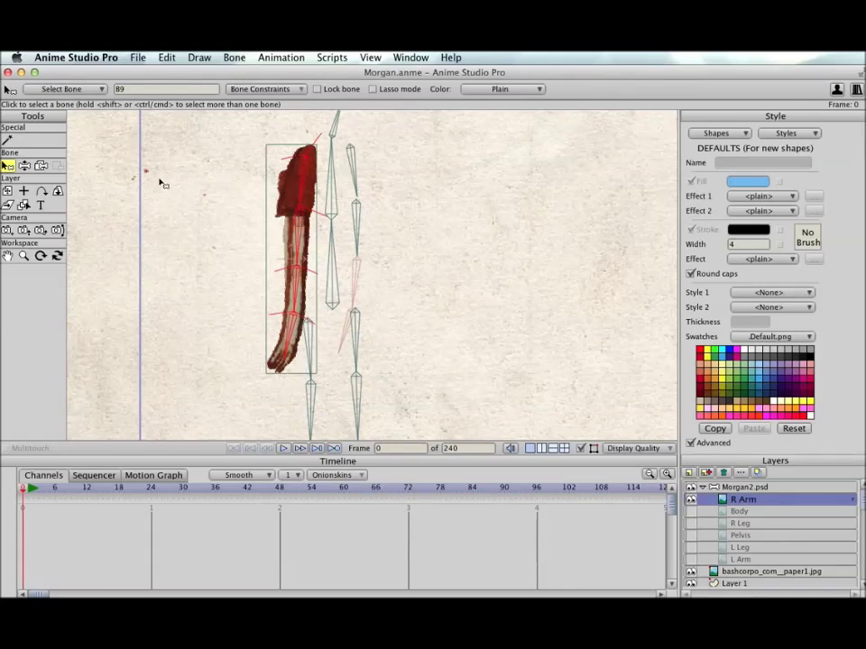
- Bend and swing the arm bones to check the R Arm flexes smoothly, then select the Body layer
left_click(24, 166)
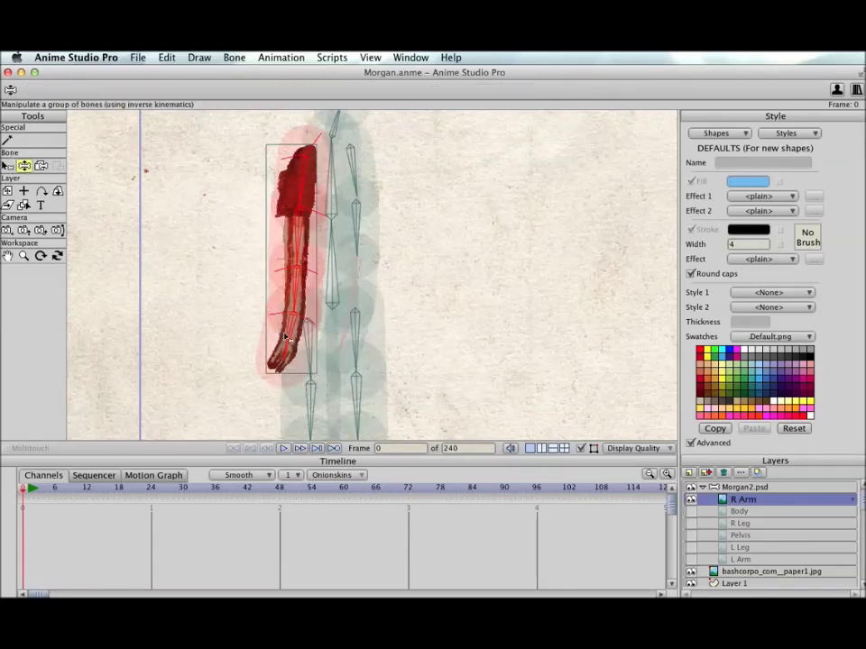
left_click_drag(300, 228, 380, 225)
left_click_drag(330, 190, 261, 180)
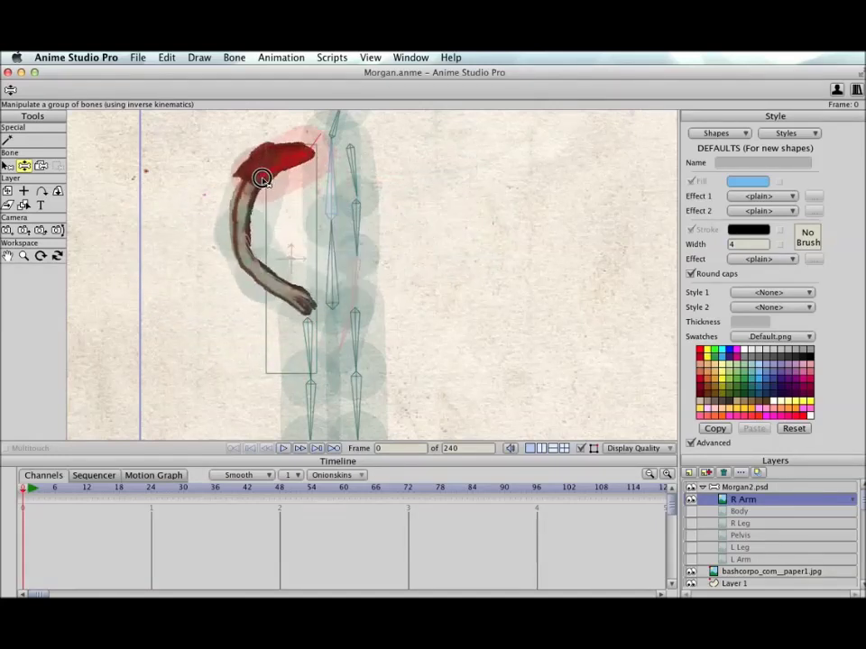
left_click_drag(341, 217, 338, 193)
left_click_drag(282, 174, 303, 357)
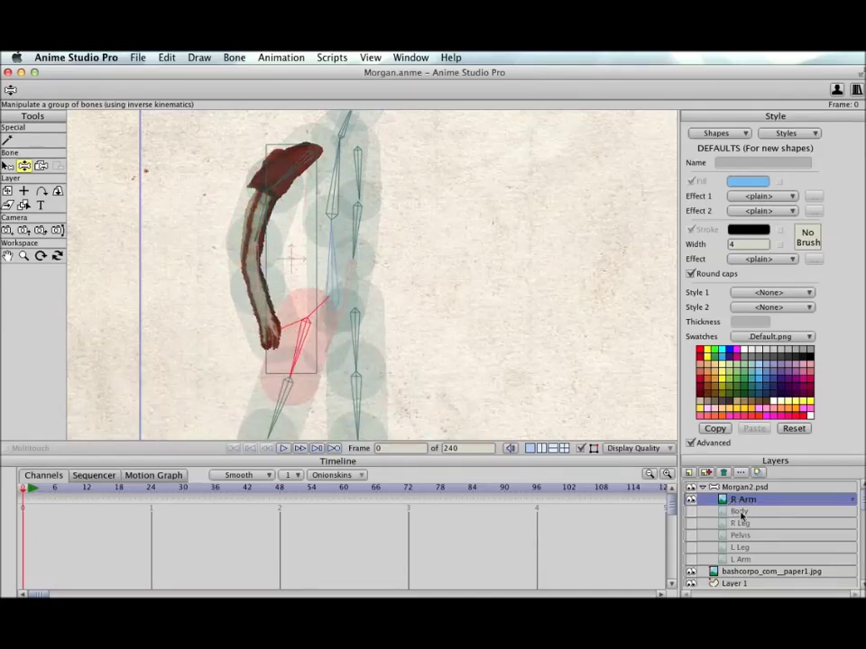
left_click(741, 513)
- Flexi-bind the Body layer to the selected spine and head bones
left_click(7, 167)
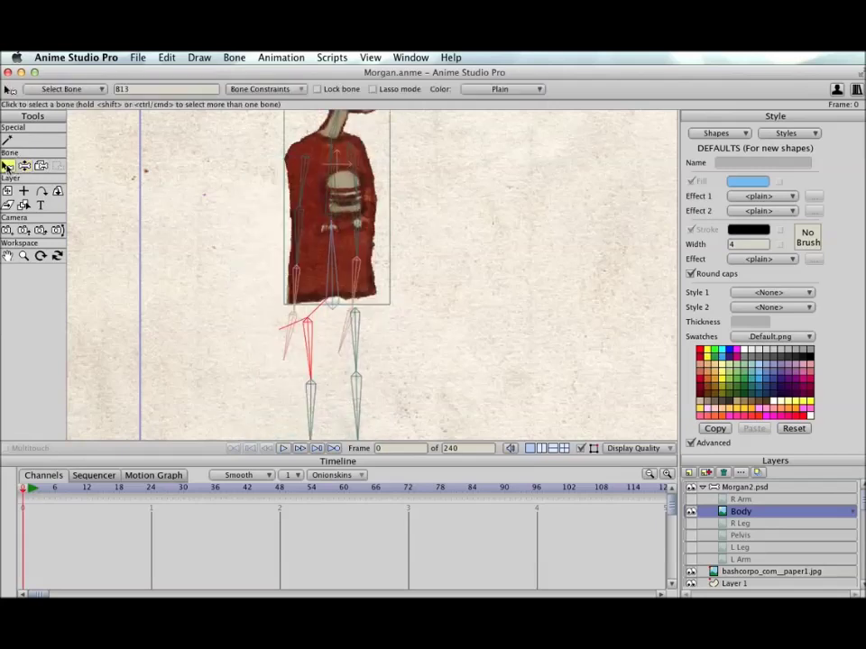
scroll(332, 255, "up", 3)
left_click(332, 257)
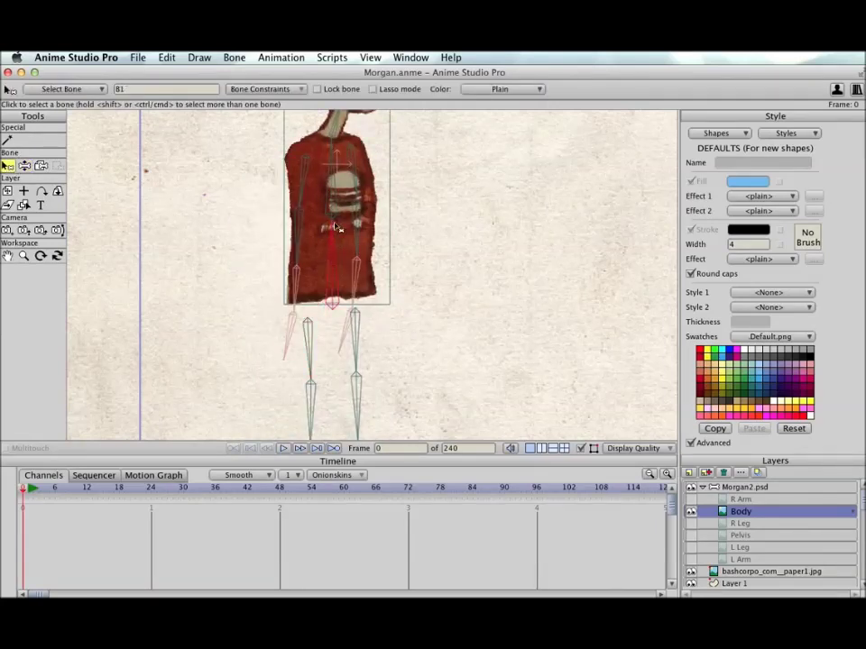
scroll(437, 333, "up", 3)
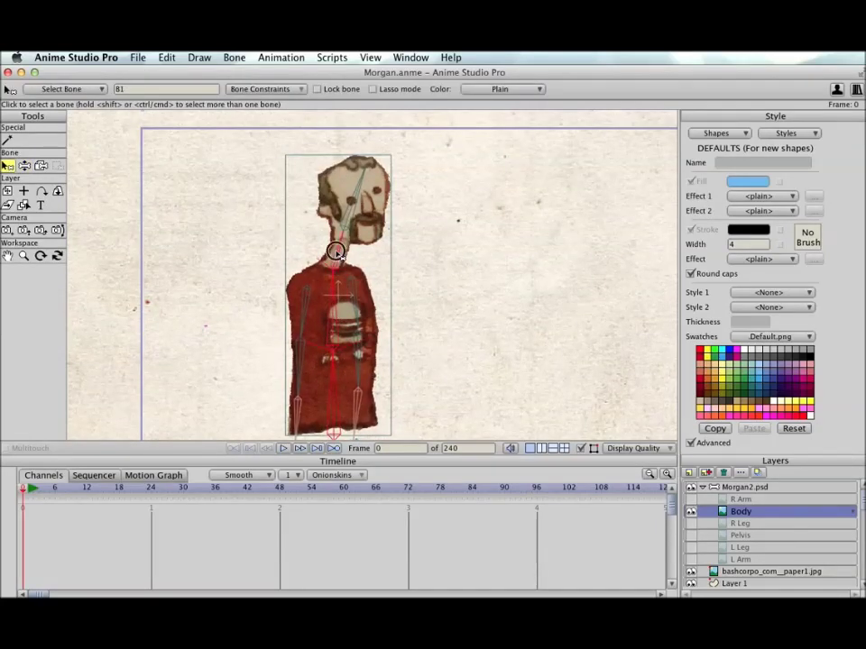
left_click(344, 224)
left_click(234, 57)
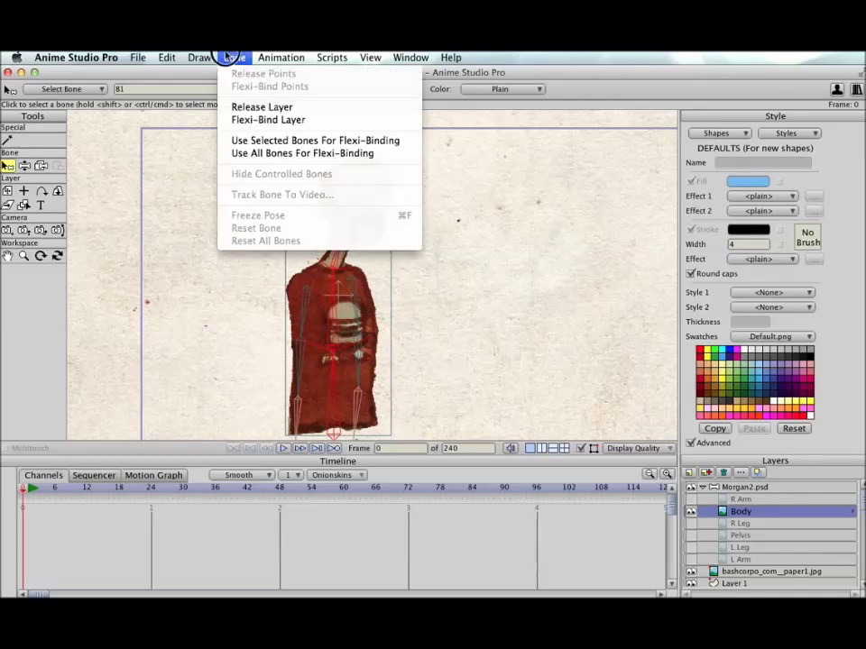
left_click(268, 142)
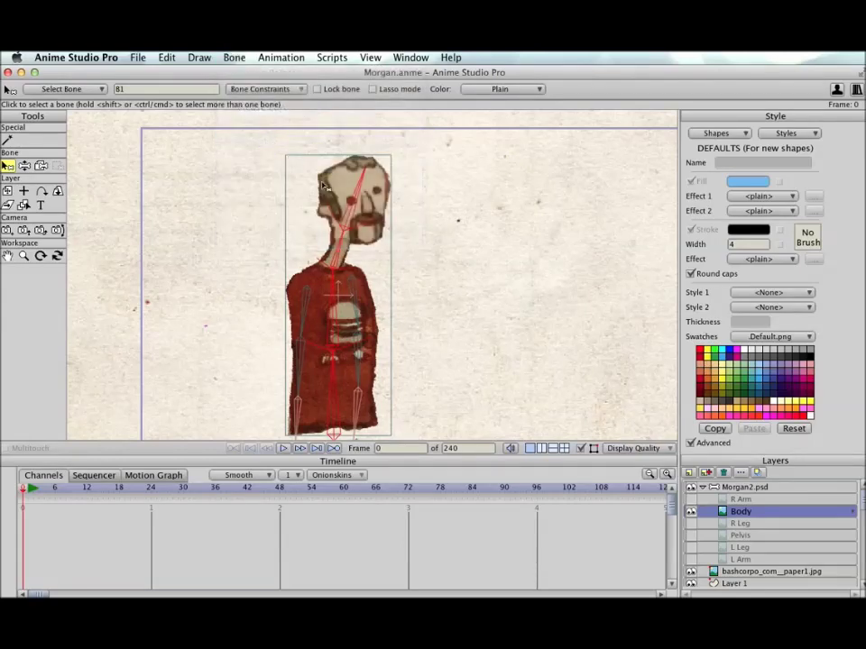
- Flexi-bind the R Leg layer to the bones running down the leg
left_click(739, 523)
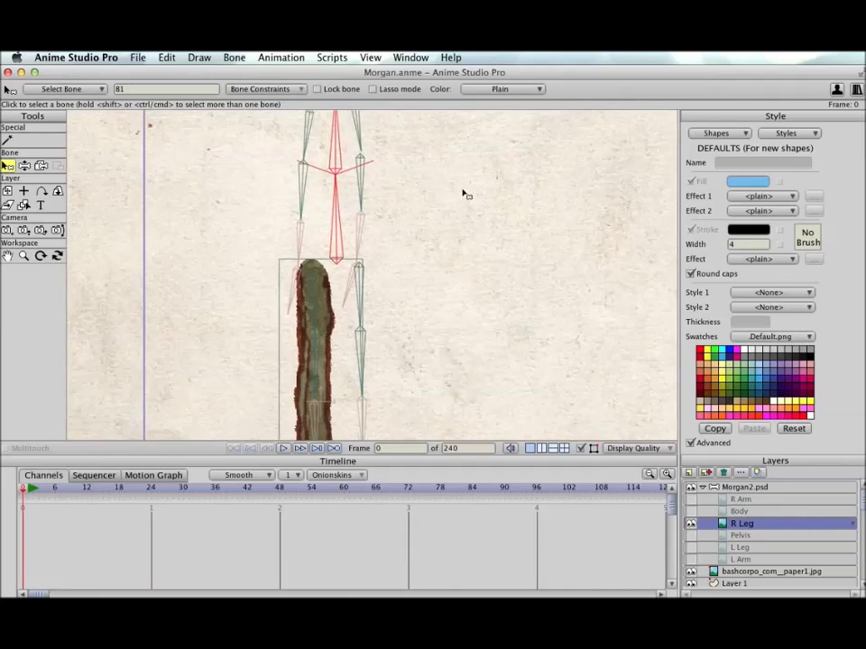
left_click(315, 385)
left_click(234, 57)
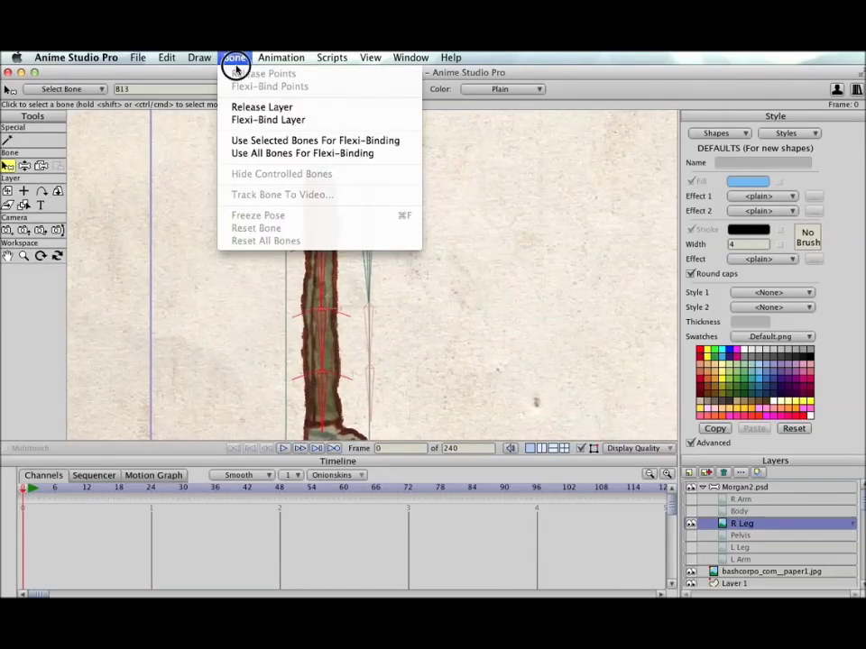
left_click(286, 141)
- Flexi-bind the Pelvis layer to the spine bone above the pelvis and the upper bone
left_click(756, 538)
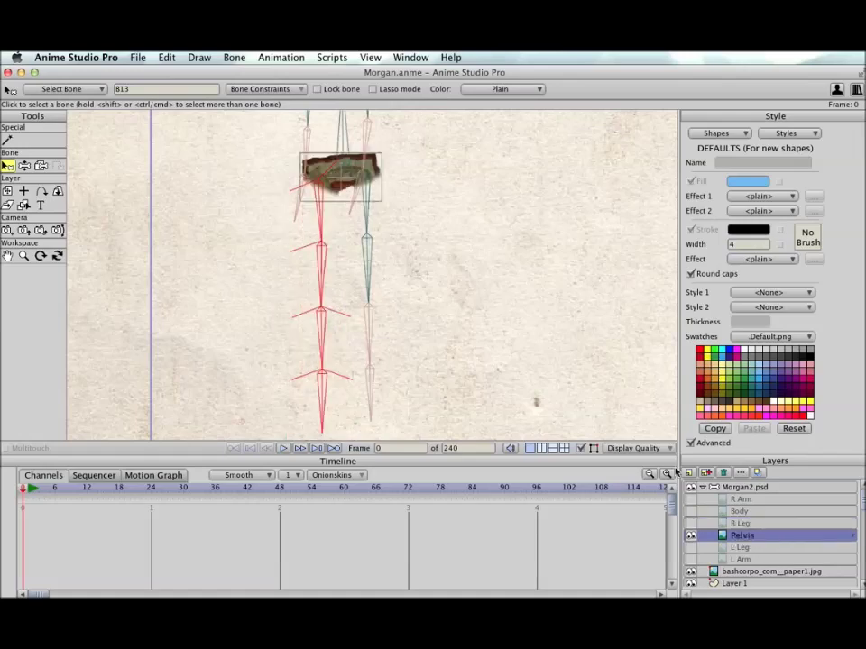
left_click_drag(487, 167, 469, 336)
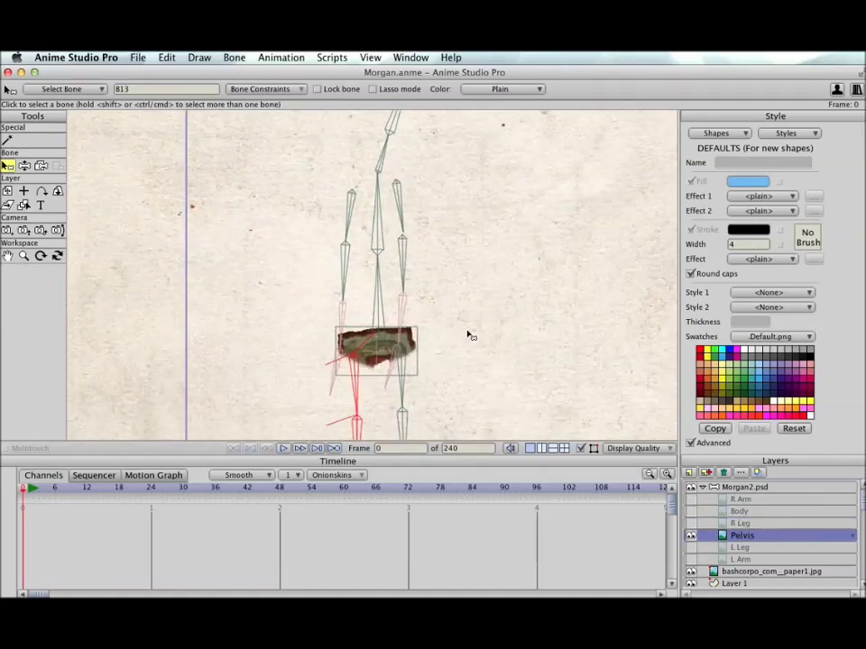
left_click(381, 315)
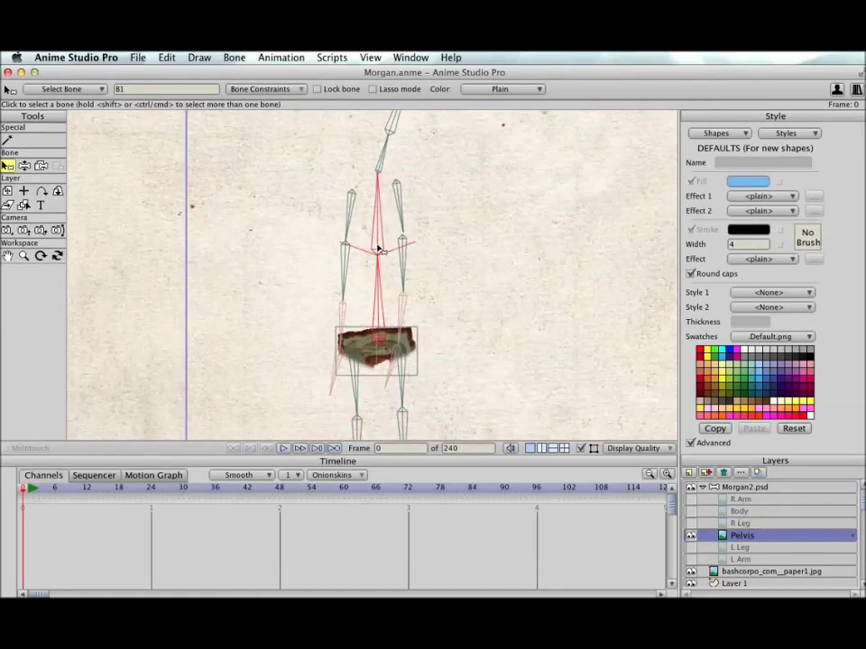
left_click(391, 136)
left_click(229, 57)
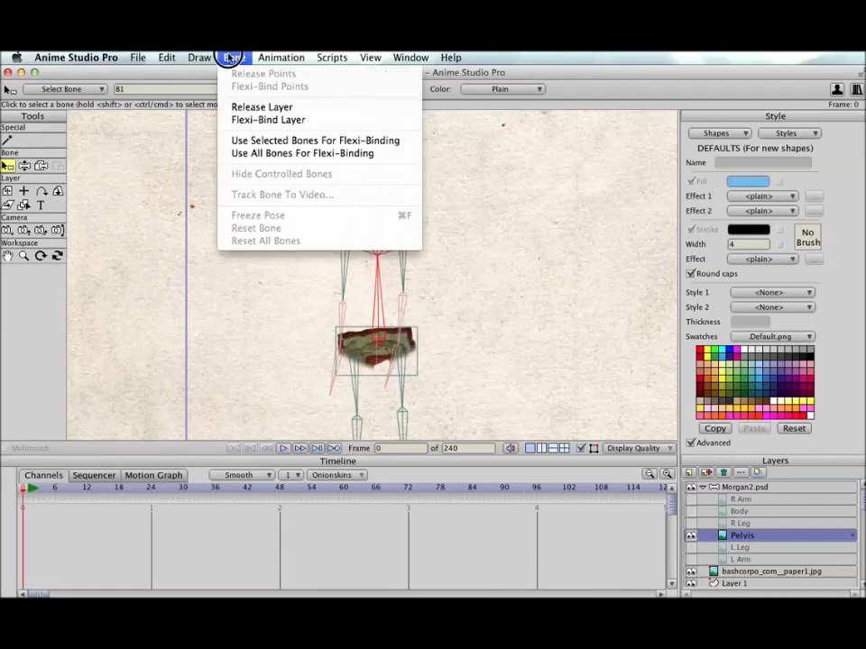
left_click(262, 140)
left_click(734, 548)
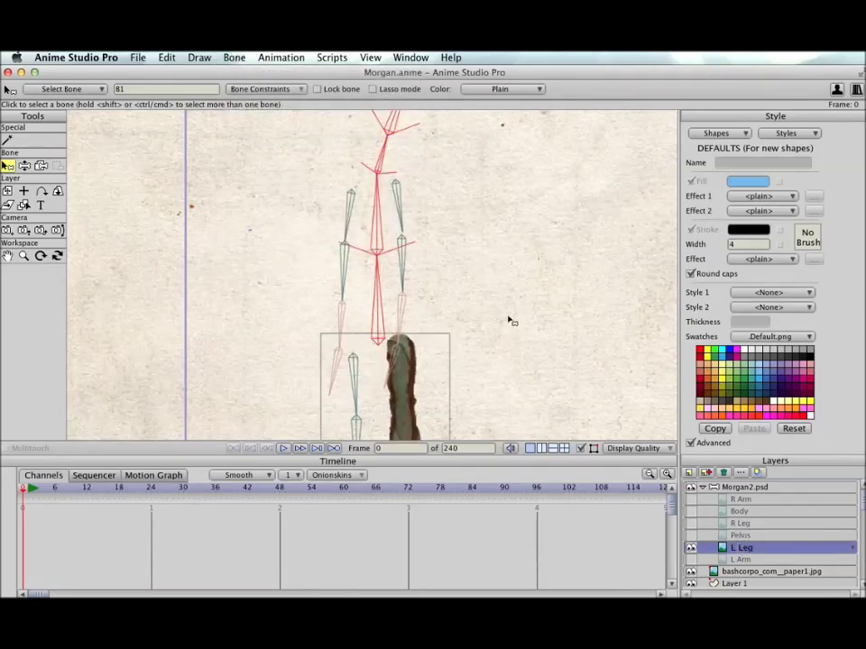
- Flexi-bind the L Leg layer to its selected leg bones
scroll(478, 225, "up", 3)
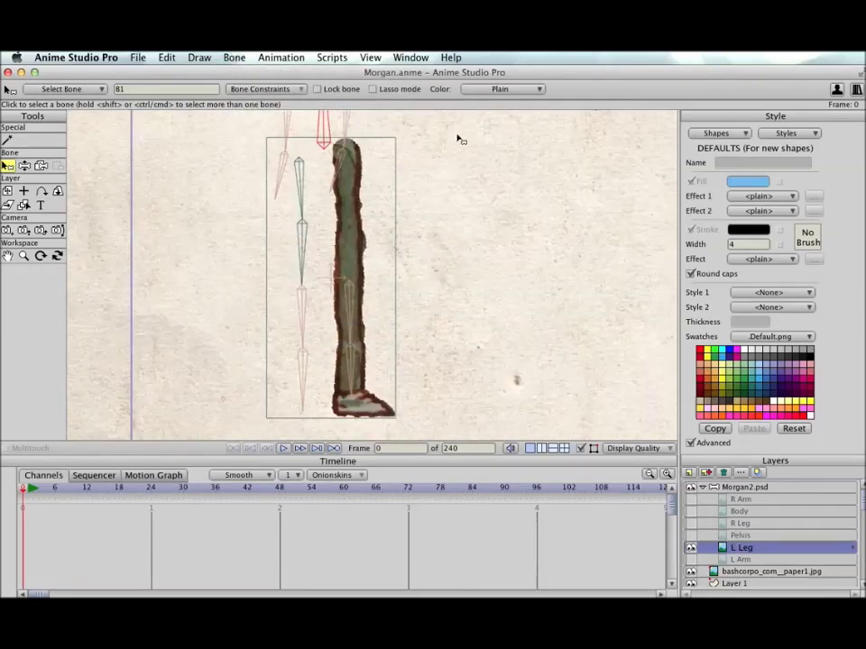
left_click(340, 370)
left_click(233, 57)
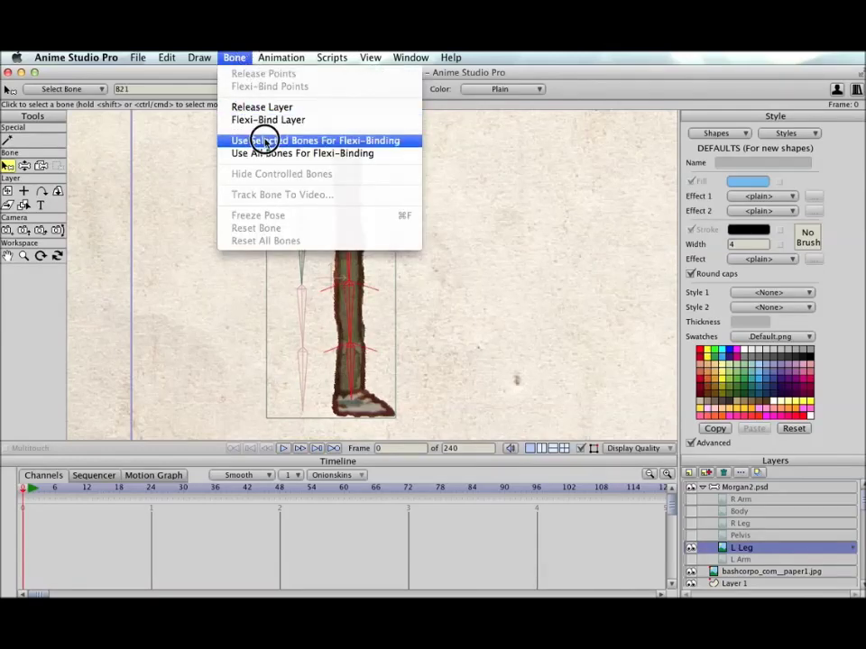
left_click(261, 139)
- Flexi-bind the L Arm layer to its selected arm bones, then show the R Arm and Body layers
scroll(479, 226, "up", 3)
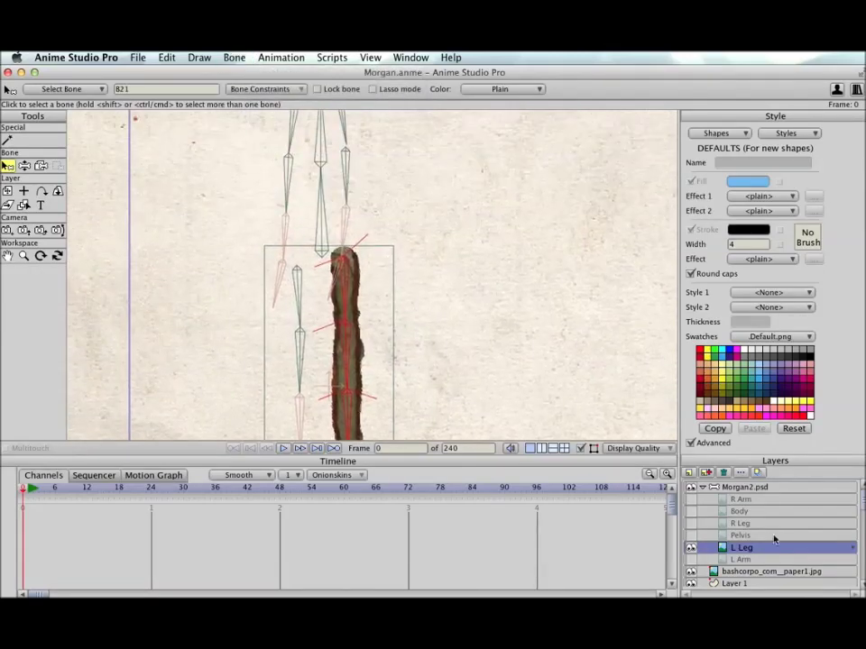
left_click(767, 560)
scroll(463, 285, "up", 3)
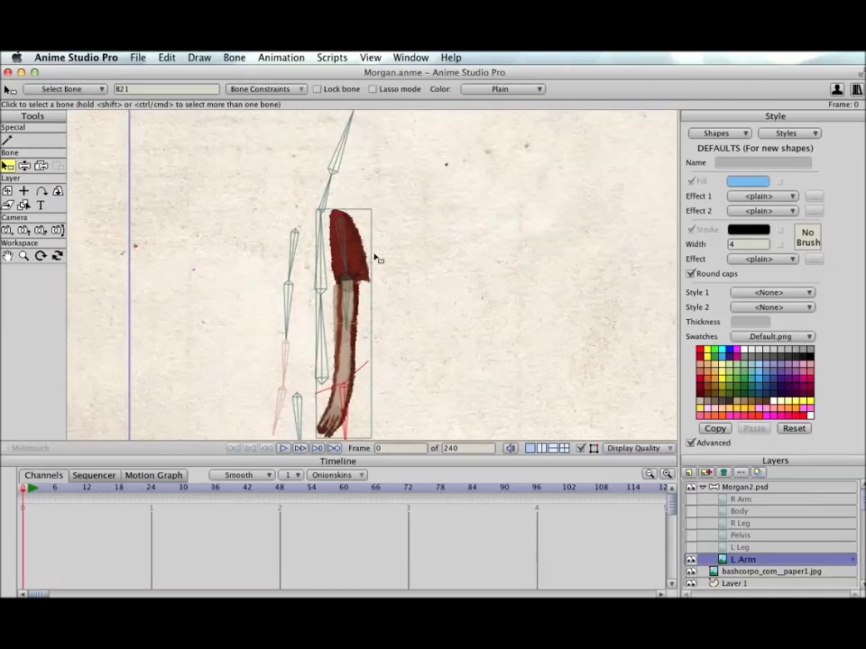
left_click(347, 348)
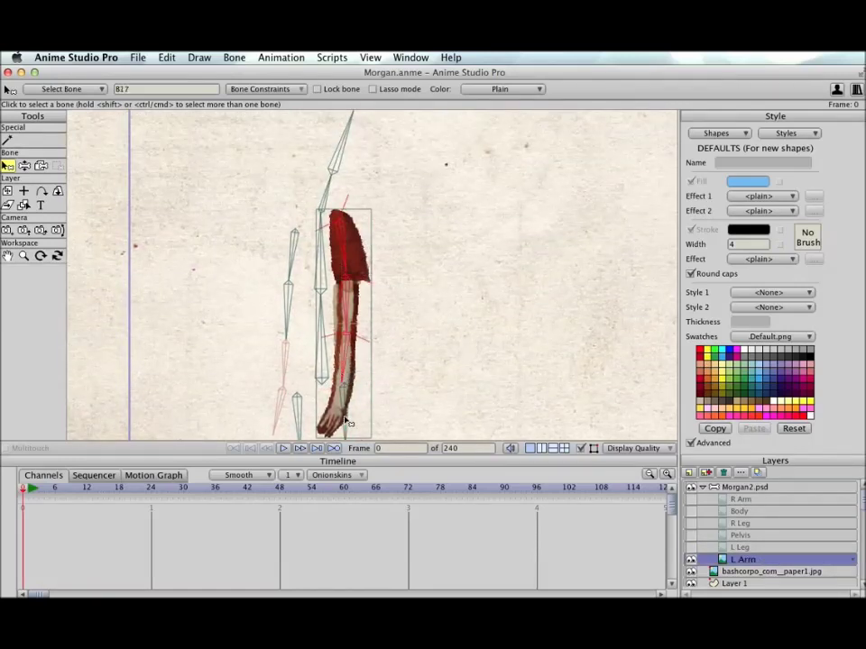
left_click(233, 57)
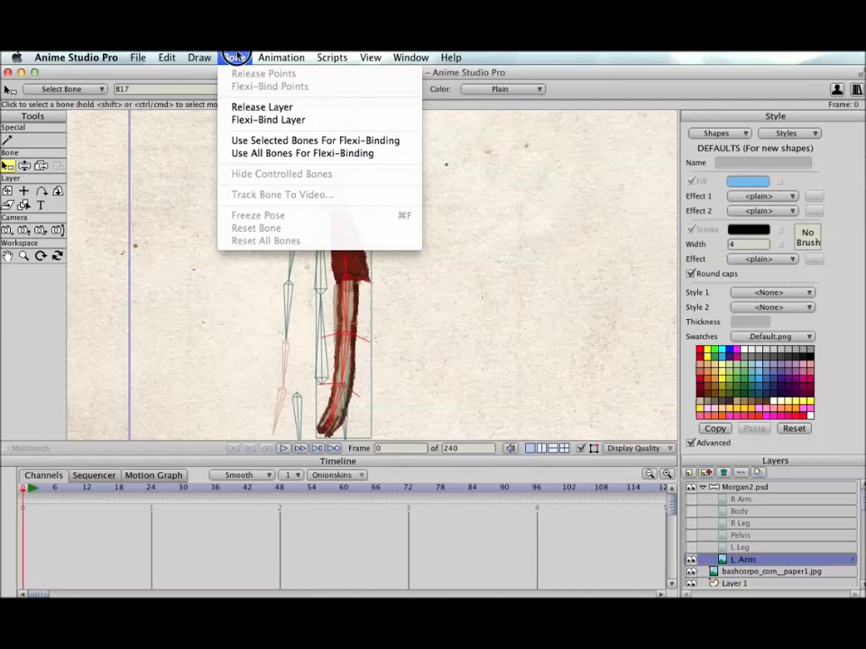
left_click(253, 140)
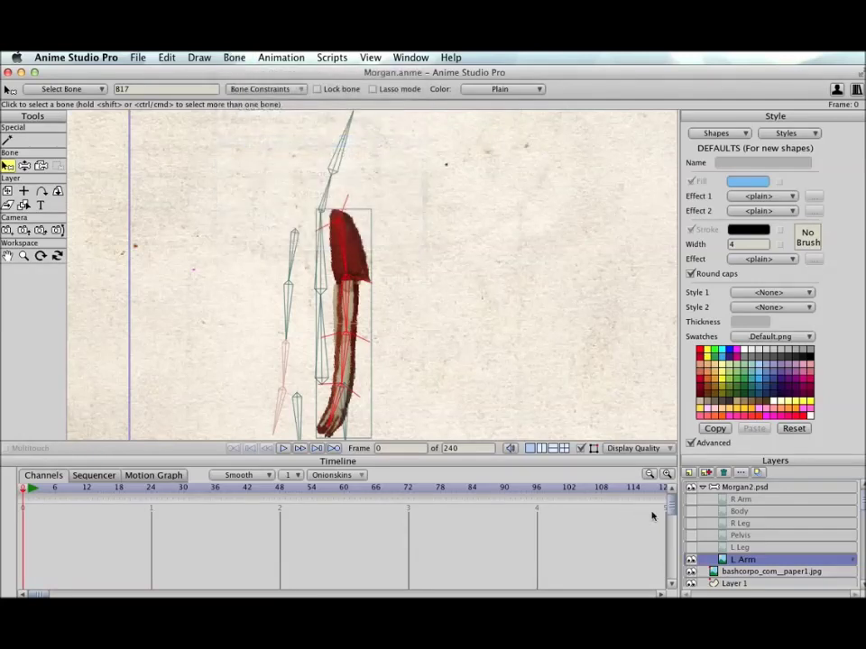
left_click(689, 499)
left_click(690, 511)
- Show the R Leg, Pelvis and L Leg layers and zoom out to the whole frame
left_click(690, 523)
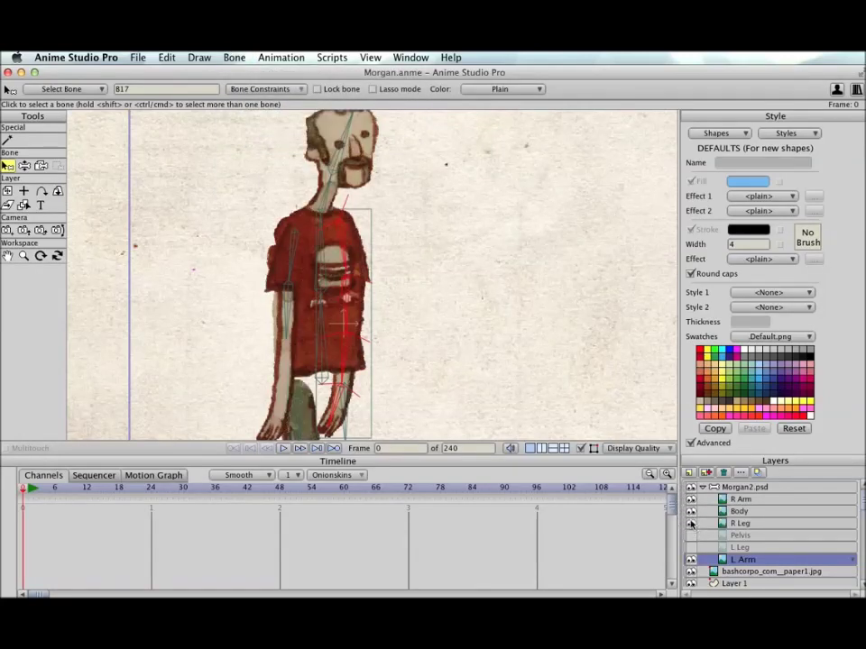
left_click(690, 535)
left_click(690, 547)
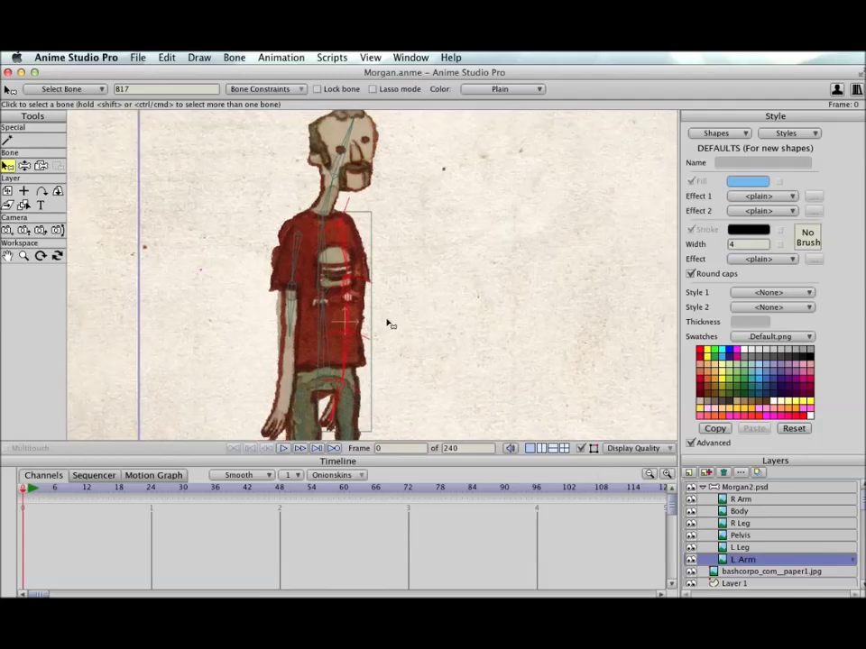
key("super+r")
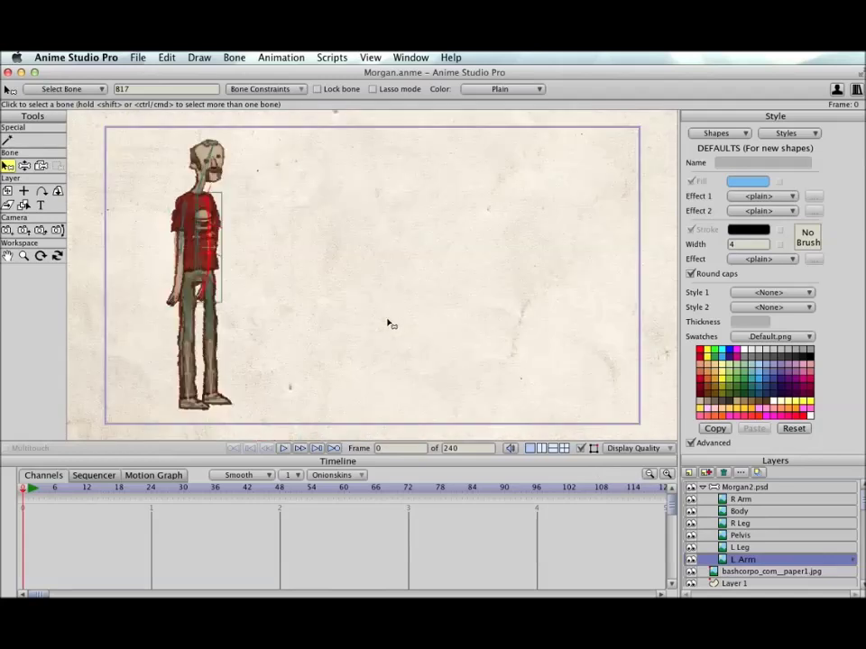
- Pose the Morgan2.psd skeleton with arms out and a running stride, then reset to rest pose
left_click(24, 166)
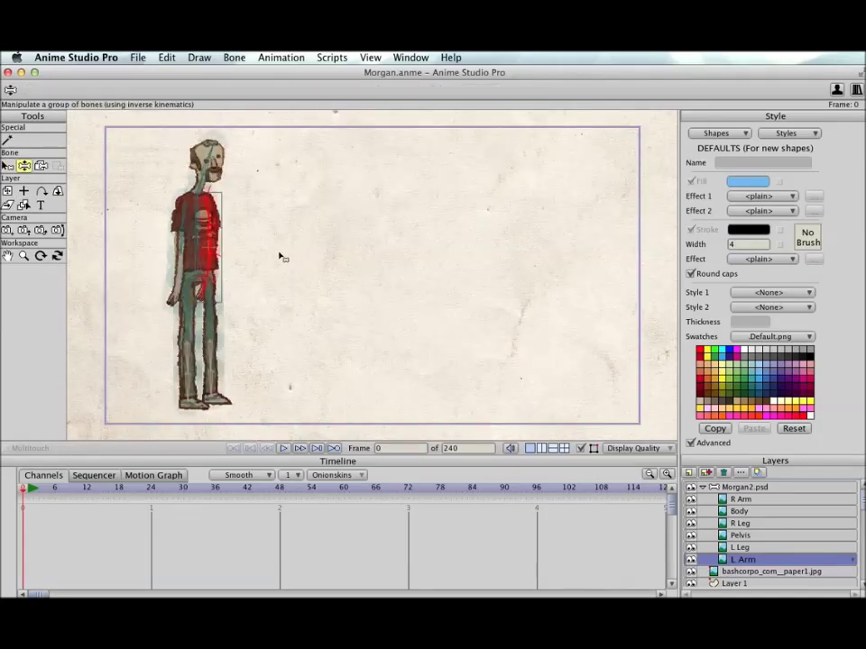
left_click(735, 488)
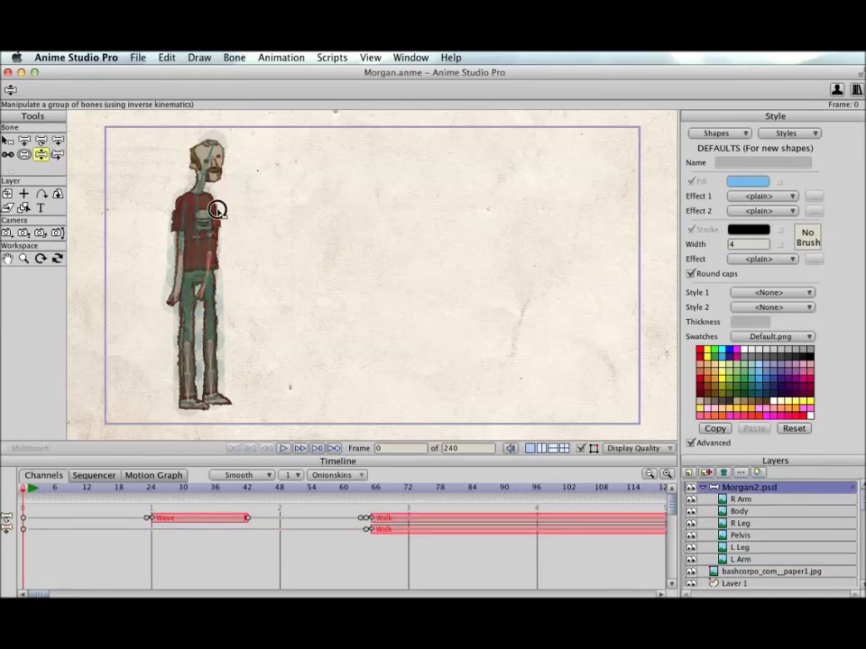
left_click_drag(230, 232, 242, 180)
left_click_drag(173, 226, 225, 333)
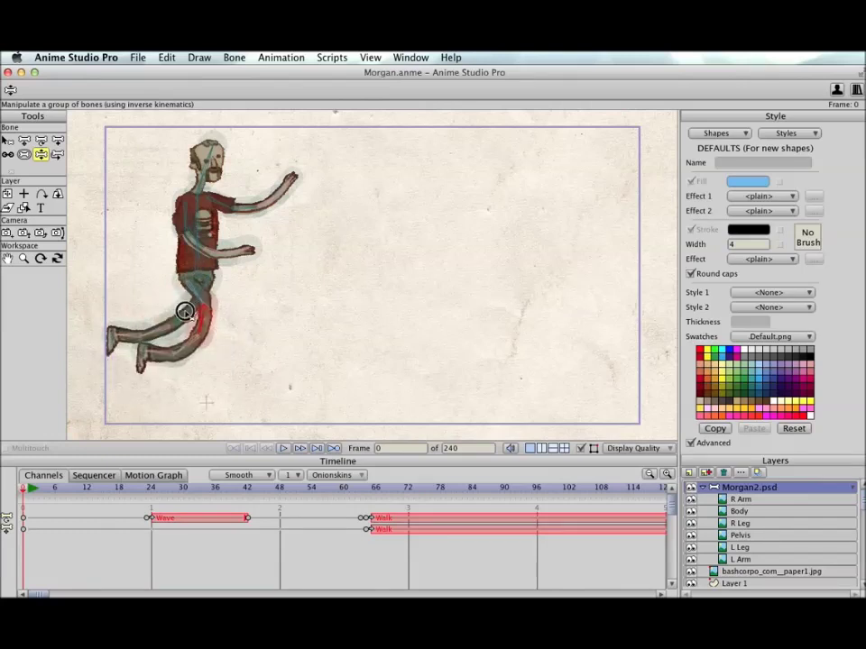
left_click_drag(183, 300, 251, 317)
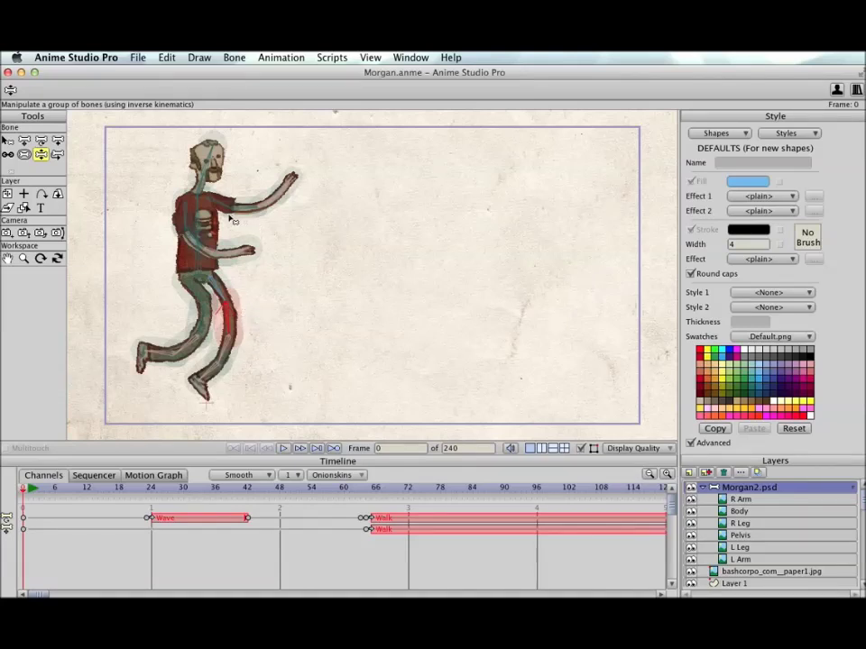
left_click_drag(231, 219, 174, 223)
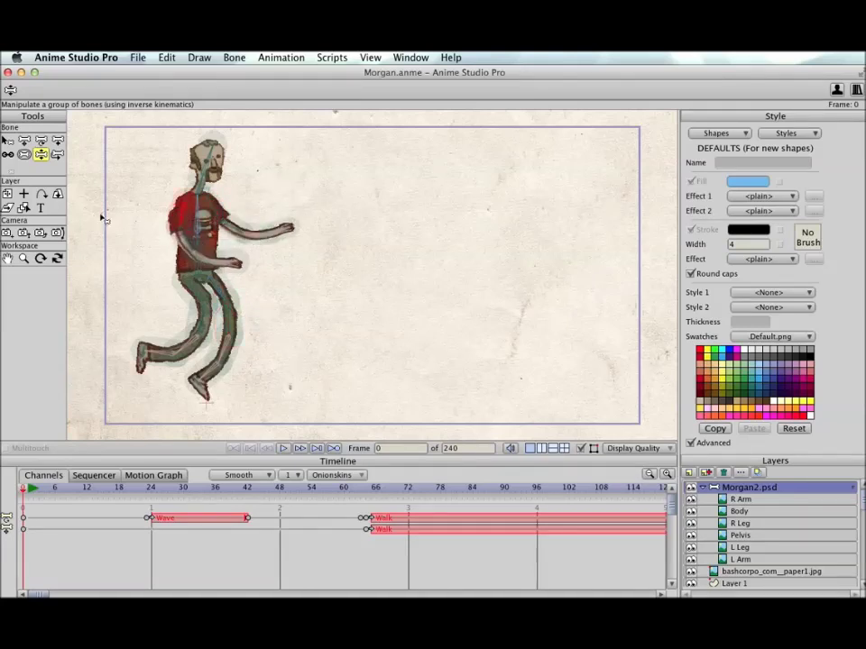
key("b")
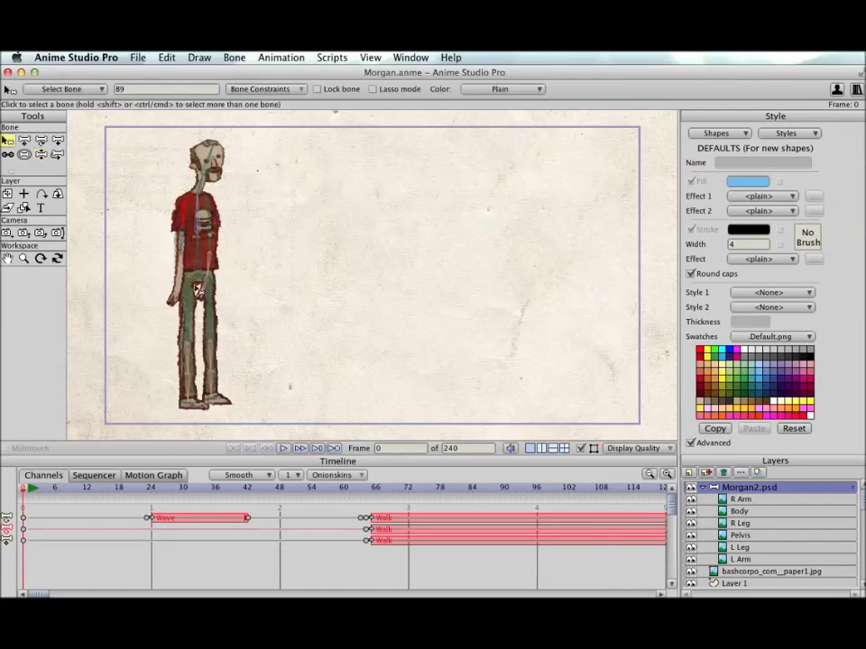
- Play Morgan's wave-and-walk animation through to frame 175, then stop playback
left_click(286, 449)
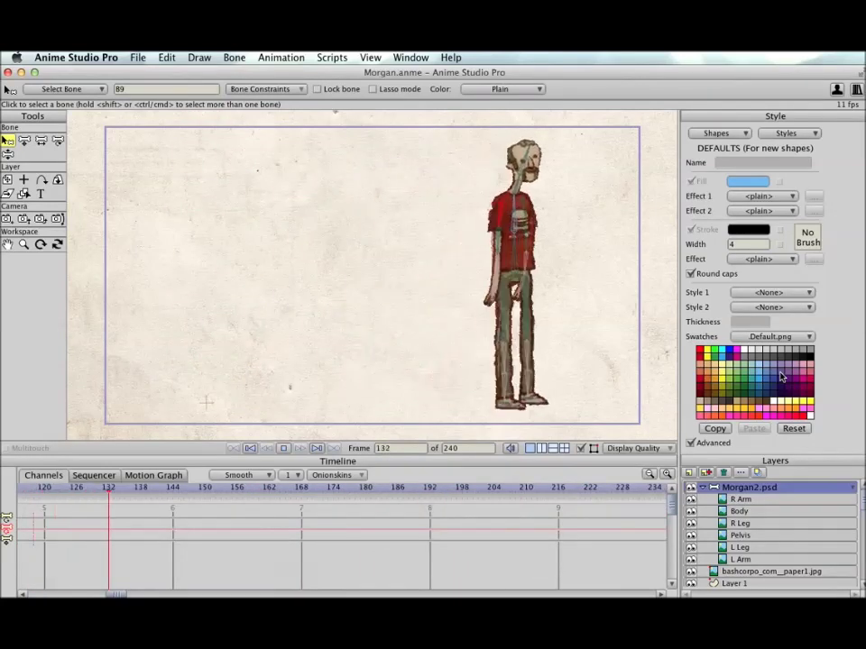
left_click(285, 448)
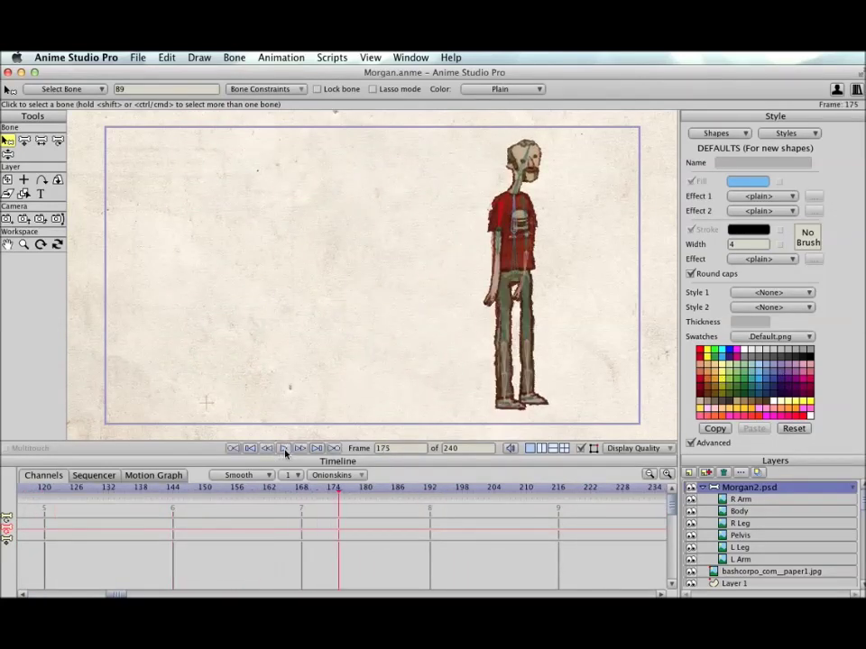